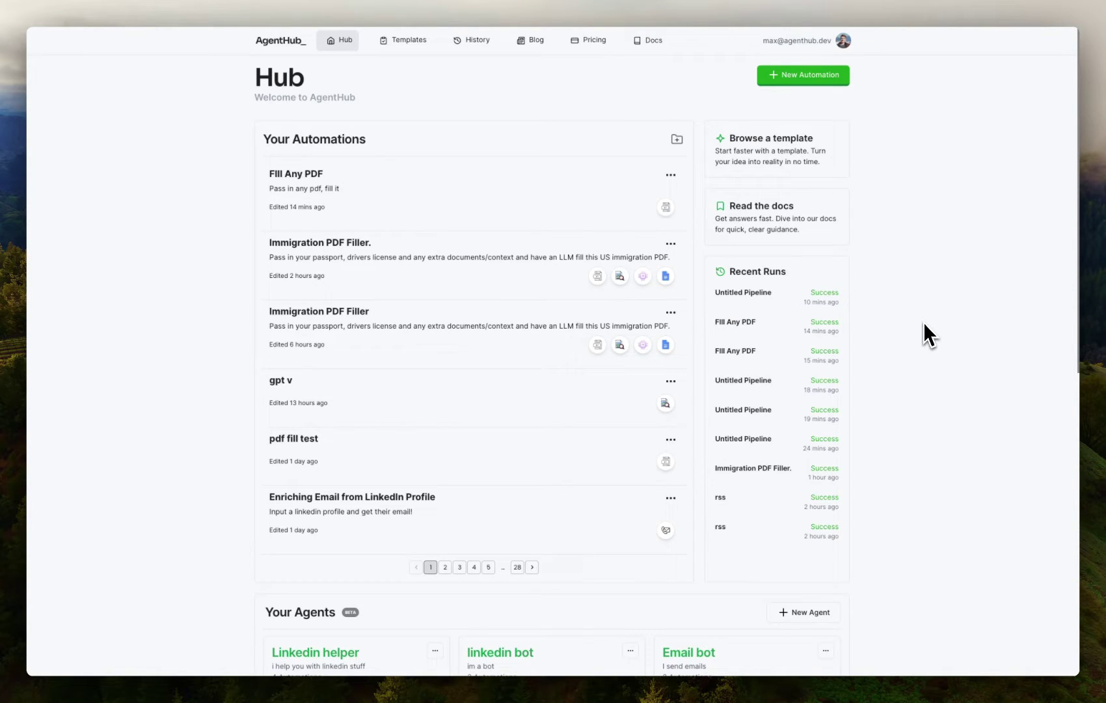
# Start a new blank automation from the Hub page
pyautogui.click(804, 76)
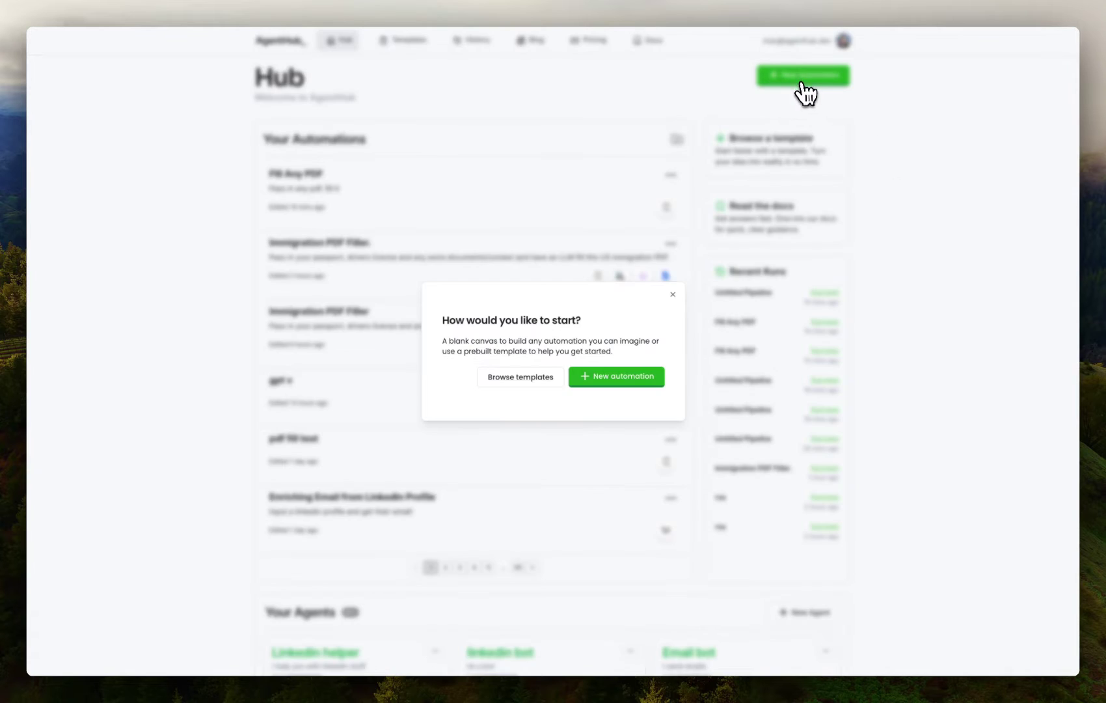
pyautogui.click(635, 379)
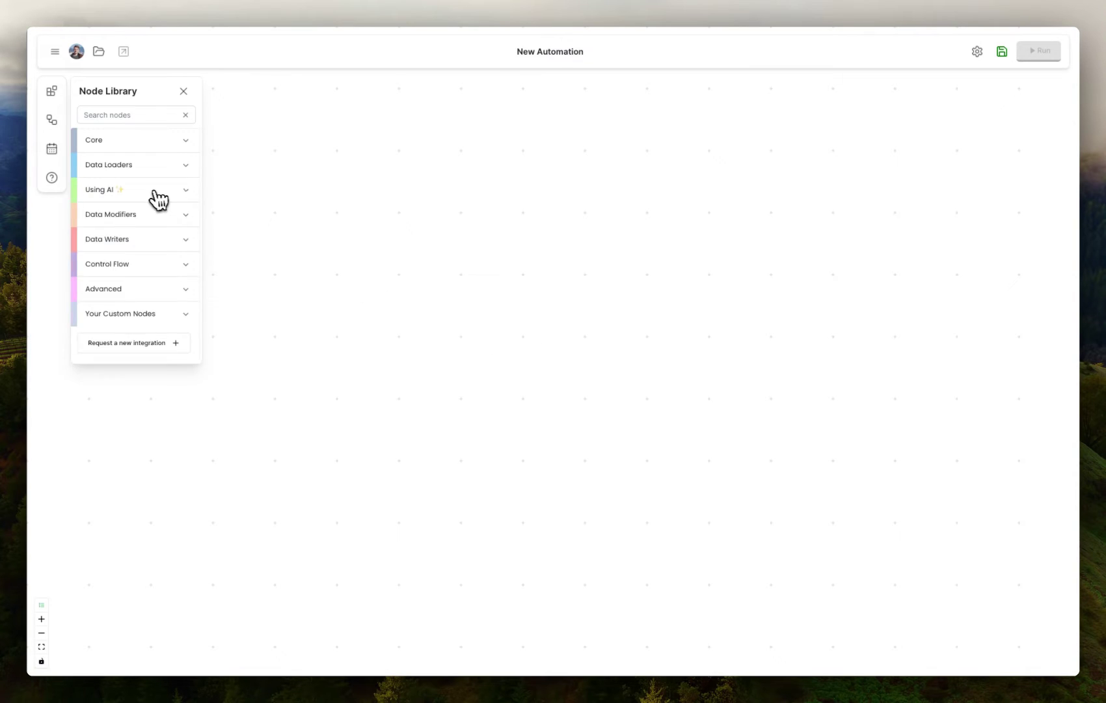
# Add an AI Fill PDF node from the Using AI category to the canvas
pyautogui.click(155, 190)
pyautogui.moveTo(137, 339); pyautogui.dragTo(550, 323)
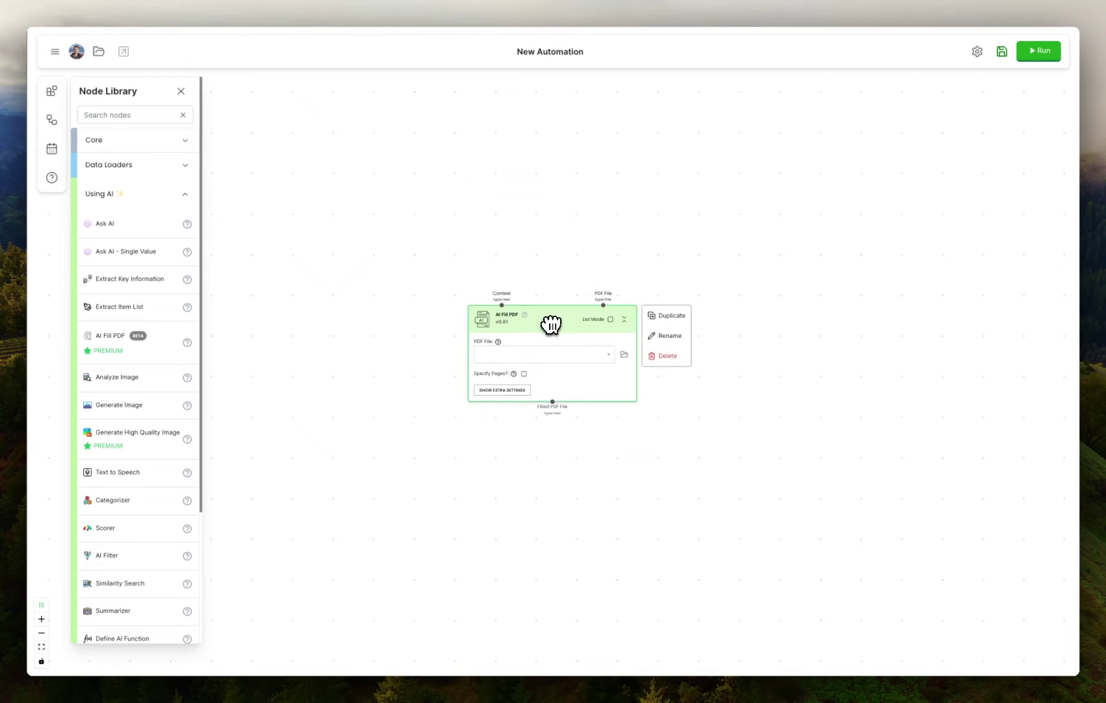
pyautogui.click(563, 312)
# Set the node's PDF File to Blank PDF.pdf and nudge the node into place
pyautogui.click(552, 357)
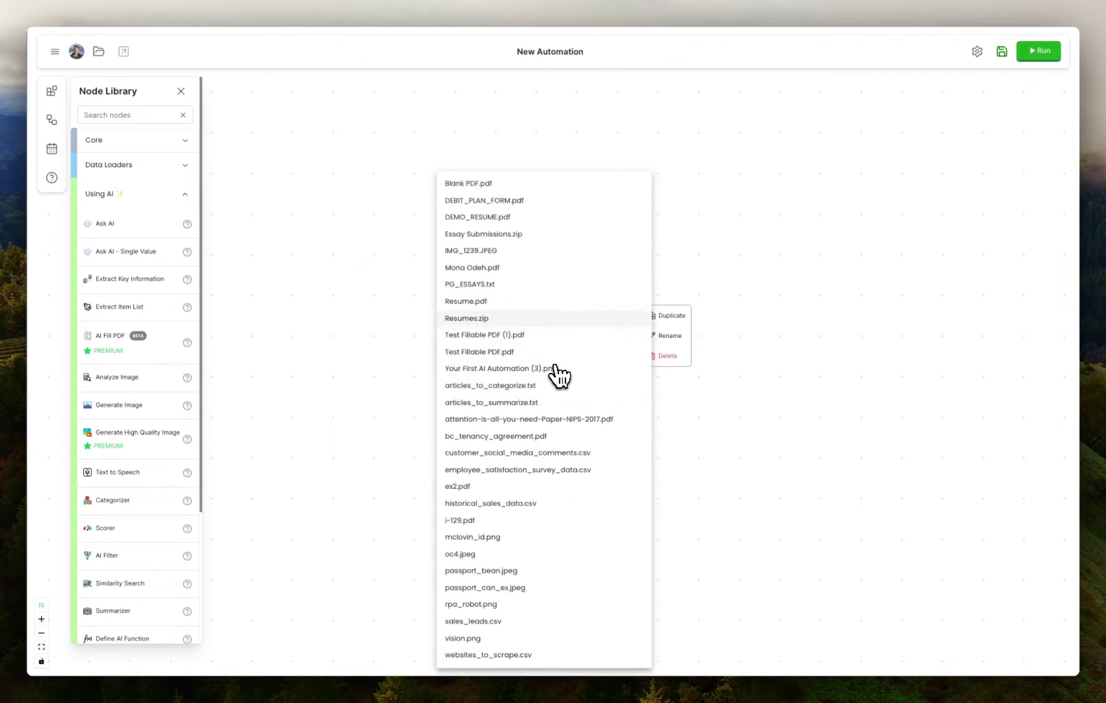
pyautogui.click(507, 184)
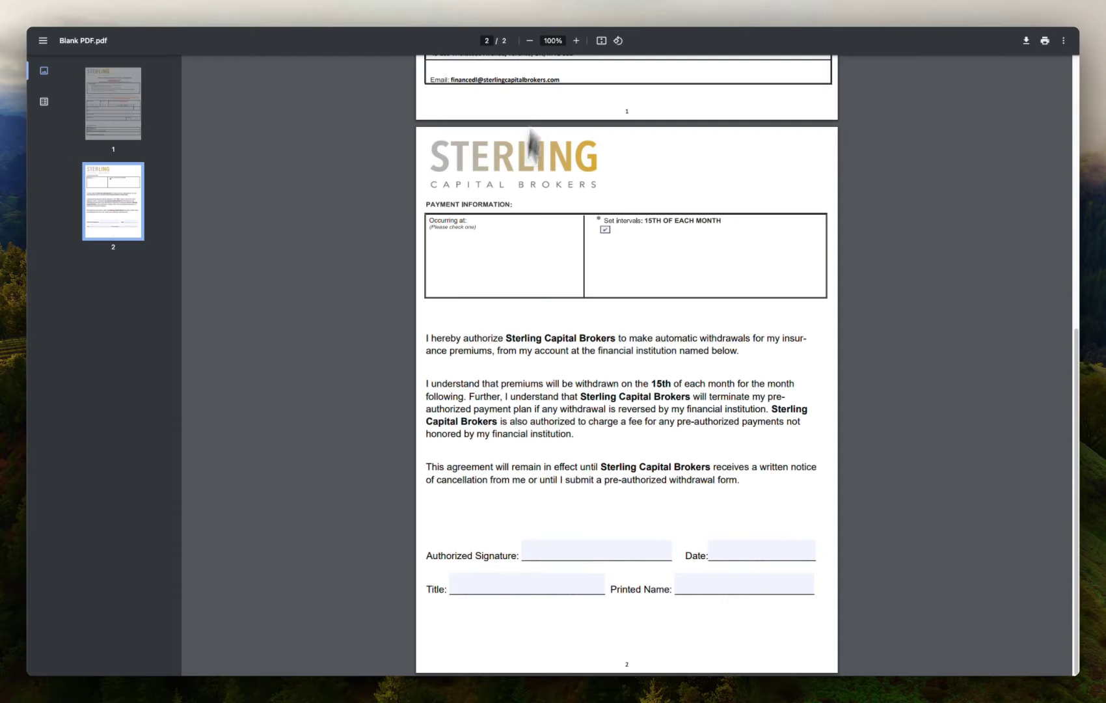
pyautogui.scroll(7, 524, 247)
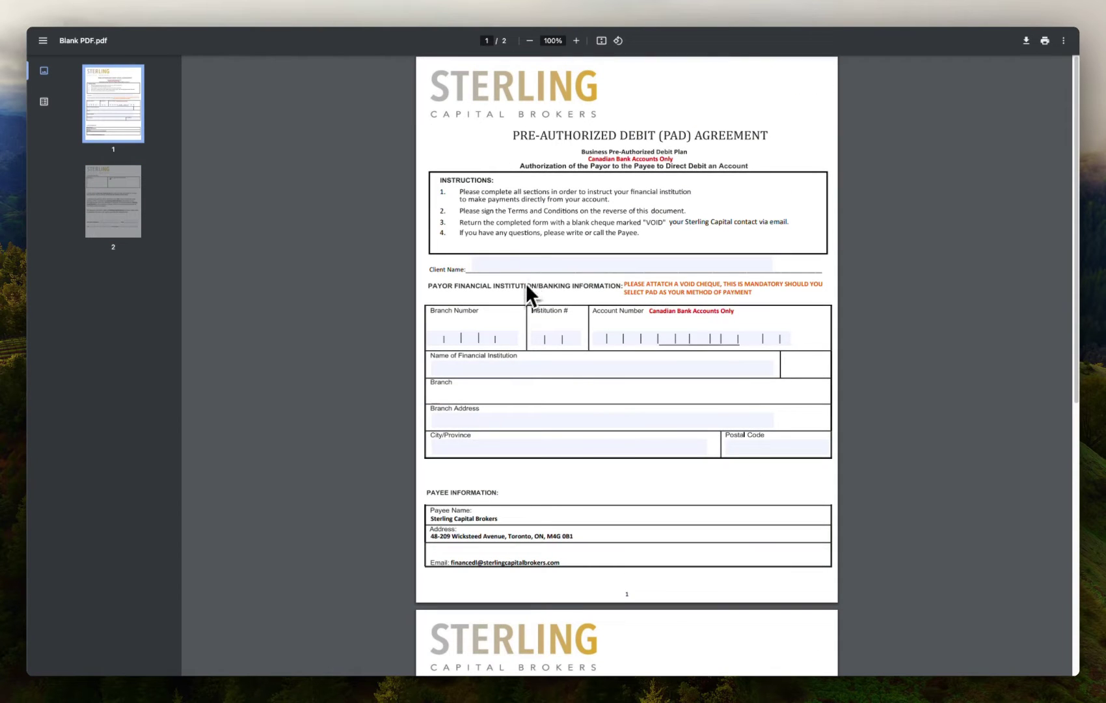
pyautogui.scroll(-5, 432, 334)
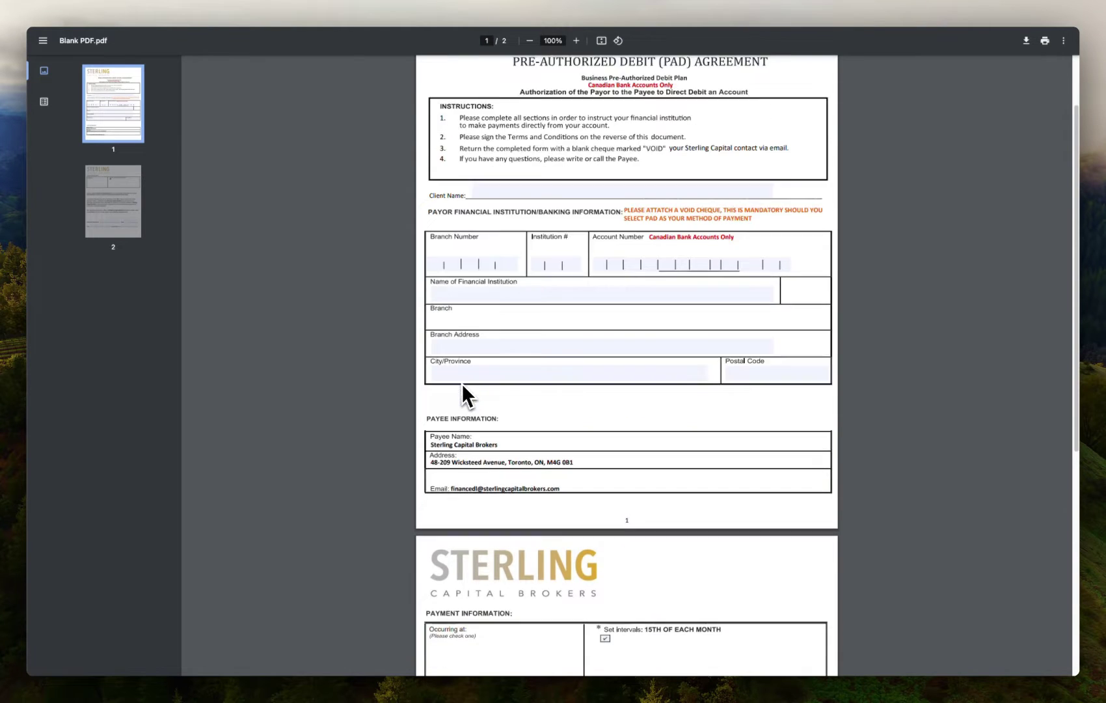
pyautogui.scroll(-4, 472, 361)
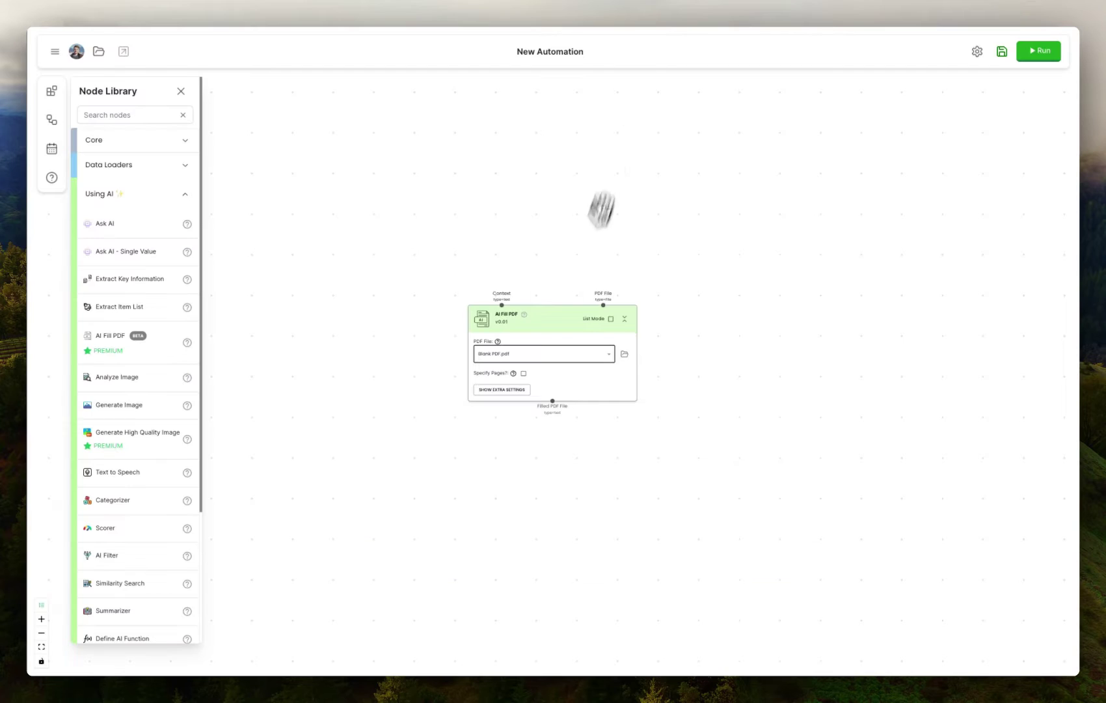
pyautogui.moveTo(542, 312); pyautogui.dragTo(556, 323)
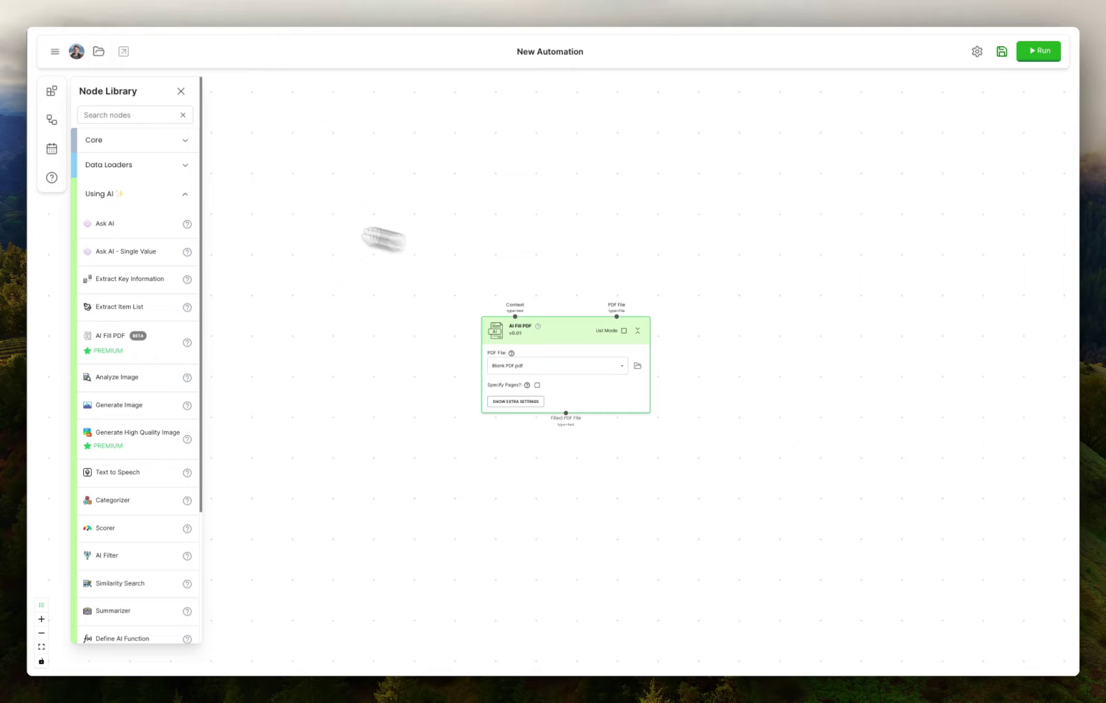
# Add an Input node from Core and connect its output to AI Fill PDF's Context
pyautogui.click(119, 151)
pyautogui.moveTo(121, 181); pyautogui.dragTo(394, 143)
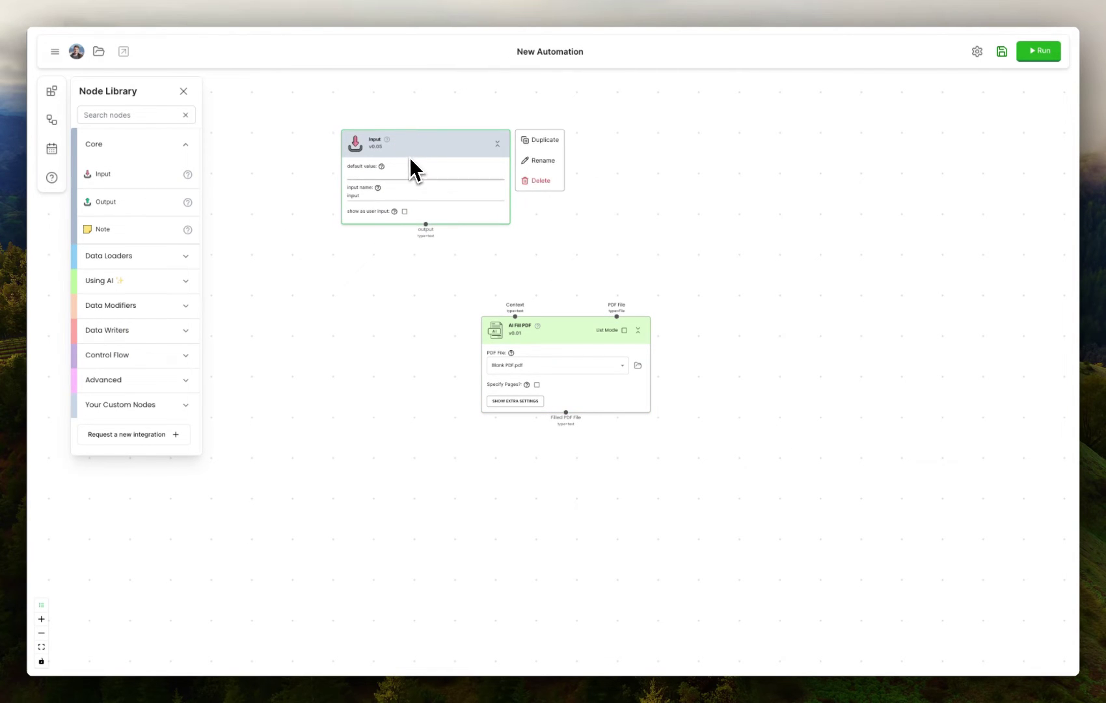
pyautogui.moveTo(426, 224); pyautogui.dragTo(515, 316)
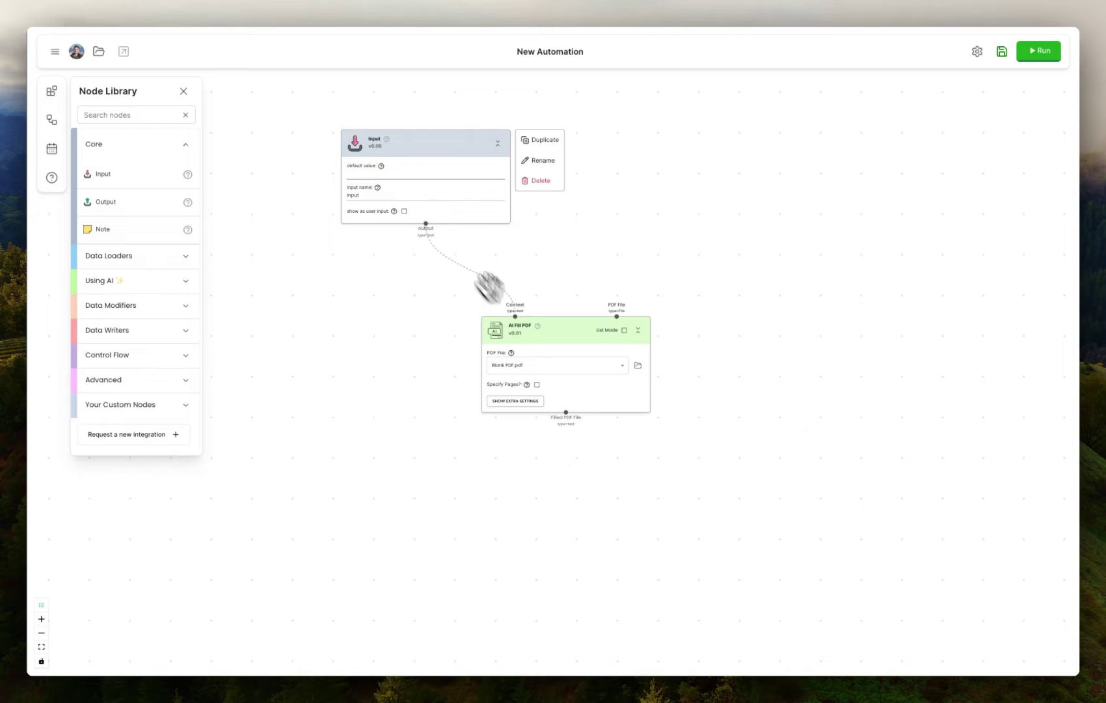
# Paste the client's personal and banking details into the Input node's default value
pyautogui.click(376, 171)
pyautogui.write('This PDF is meant to be filled with my following info, im the client.  Personal Information:  Max Brodeur-Urbas Co-Founder at AgentHub Bank Account Information:  Account#: 1234567, Financial Institution: Royal Bank of Canada, Branch Name: Pender, Branch Address: 541 Pender Street, City: Montreal, Quebec, Postal Code: V7M1G0, Branch Number: 34598, Institution Number: 002, Current Date: 2024-02-15')
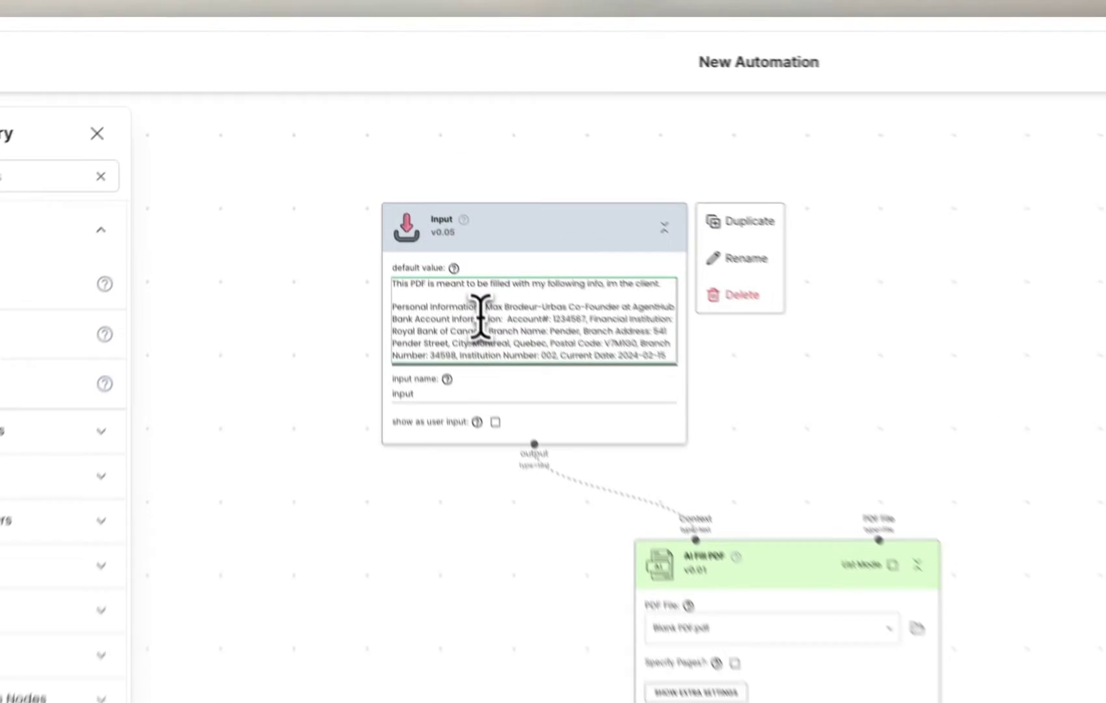
pyautogui.moveTo(398, 187); pyautogui.dragTo(413, 189)
pyautogui.moveTo(533, 338); pyautogui.dragTo(398, 309)
pyautogui.click(662, 402)
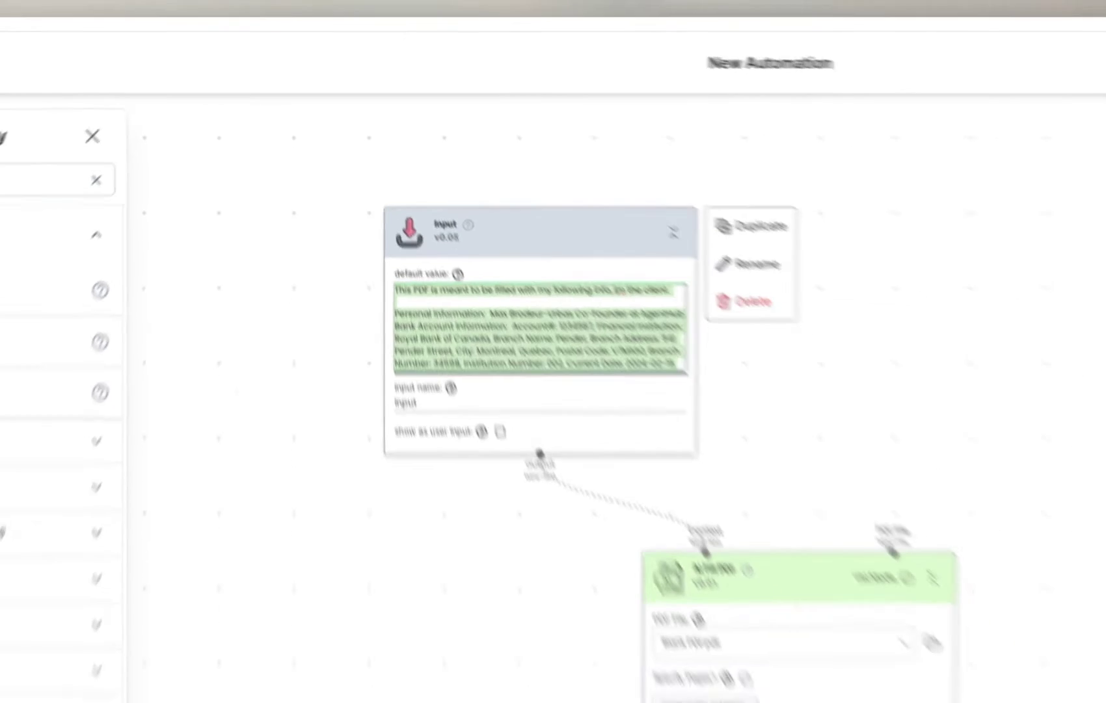
pyautogui.click(538, 231)
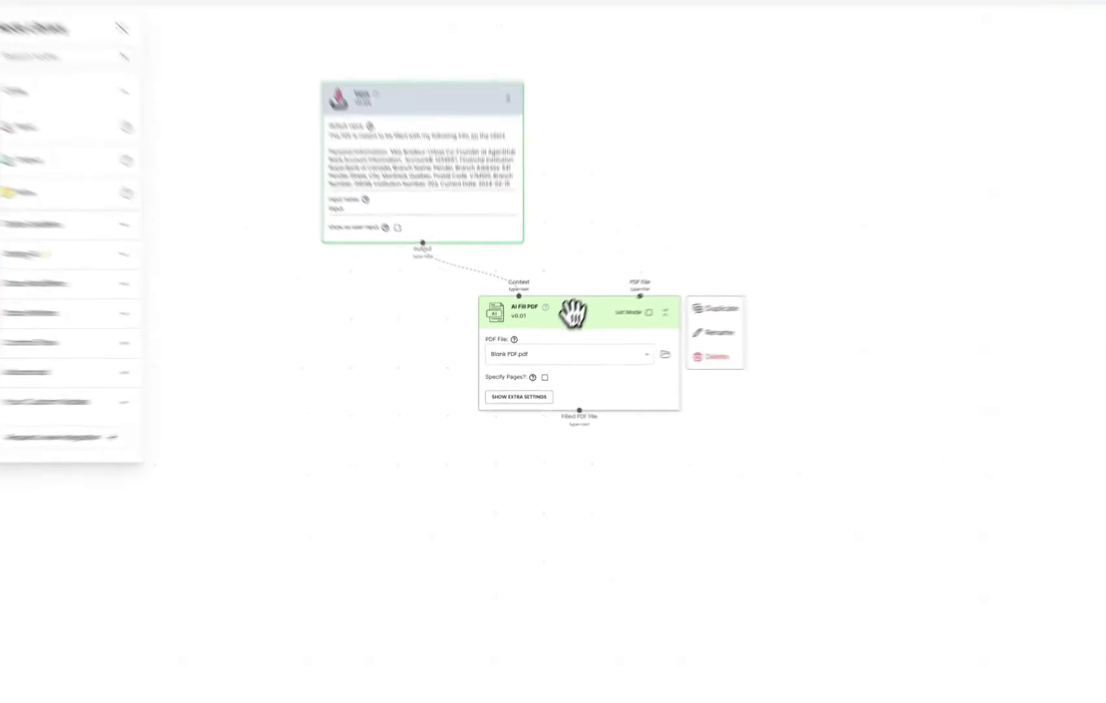
# Set the AI Fill PDF node's model preference to gpt-4 in its extra settings
pyautogui.click(527, 396)
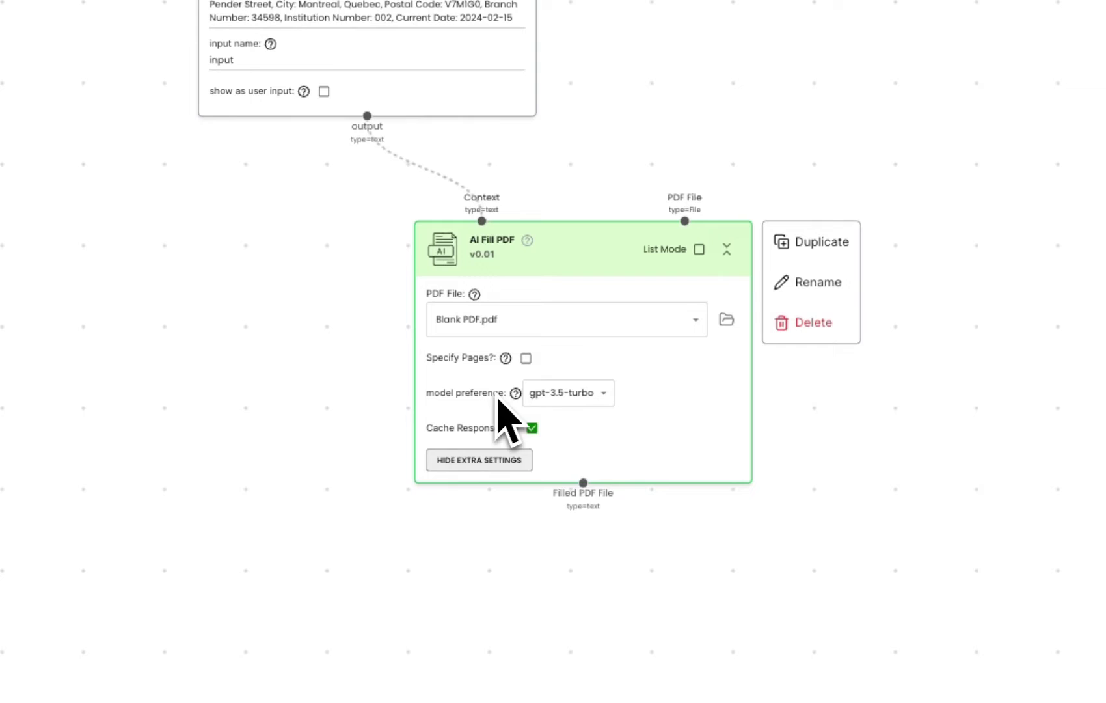
pyautogui.click(566, 399)
pyautogui.click(561, 464)
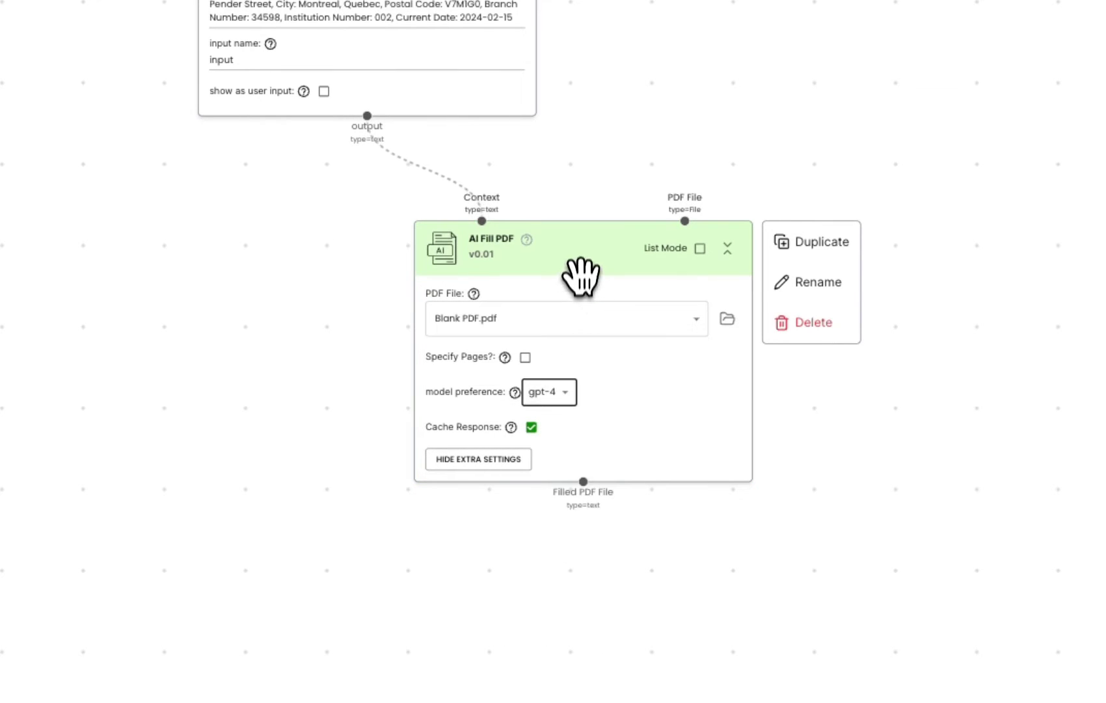
# Run the automation and download the generated Filled - Blank PDF.pdf
pyautogui.click(1037, 55)
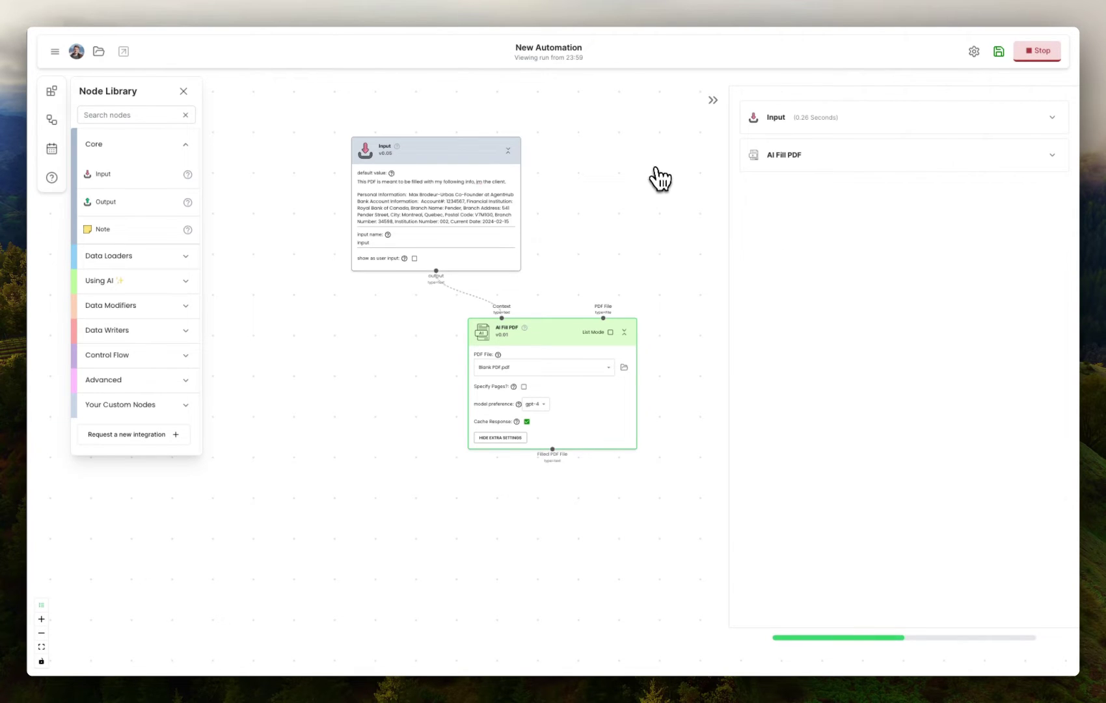
pyautogui.rightClick(563, 217)
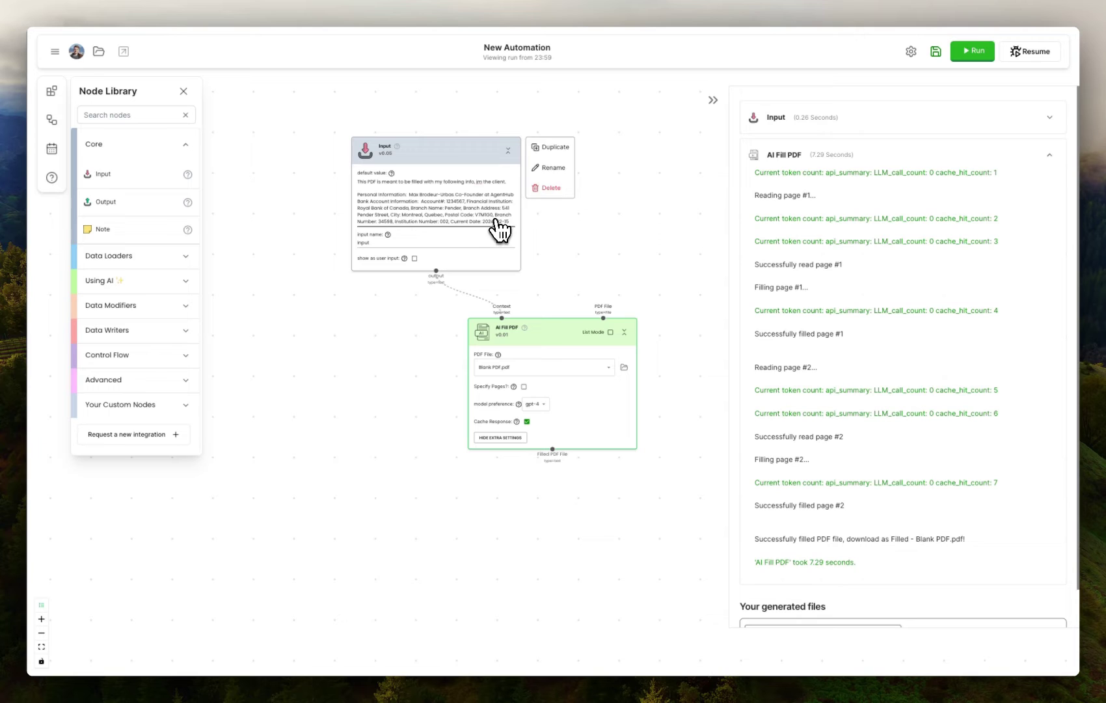
pyautogui.scroll(-1, 846, 507)
pyautogui.click(891, 591)
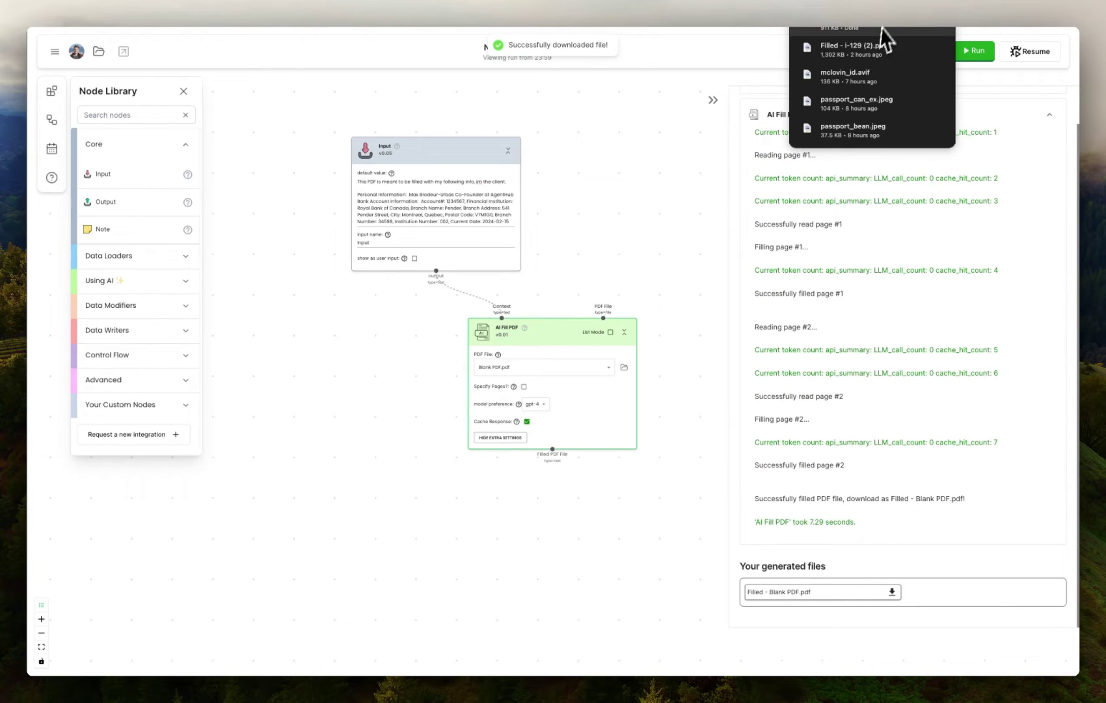
# Open Filled - Blank PDF (7).pdf and scroll through both filled pages
pyautogui.click(881, 36)
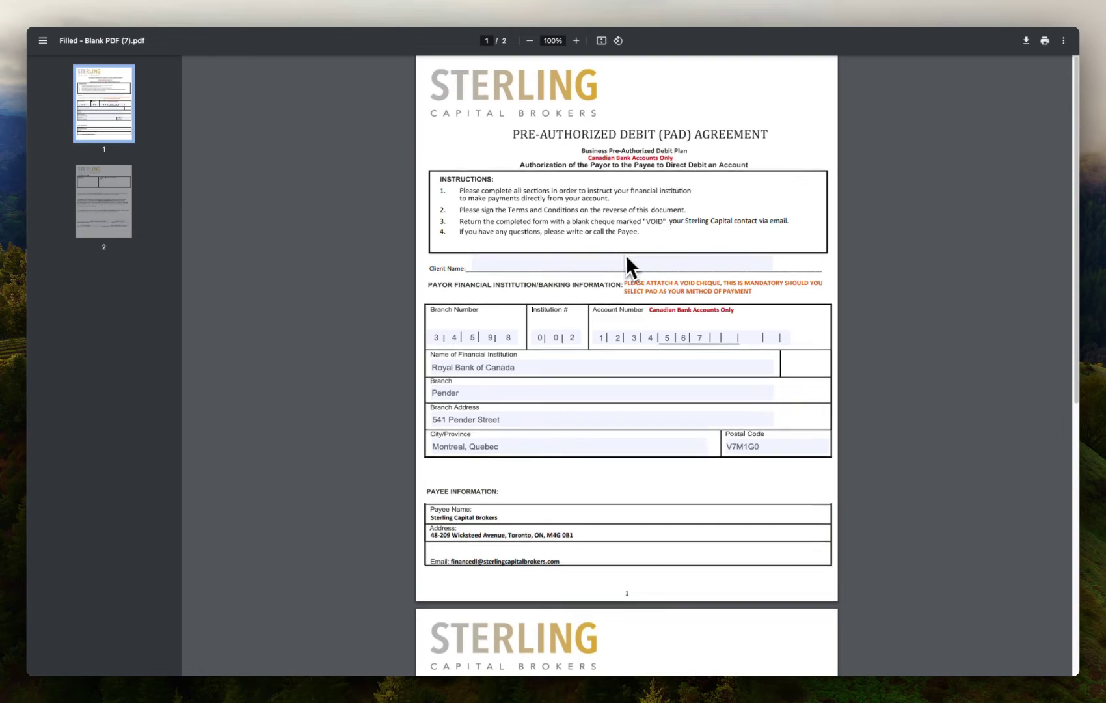
pyautogui.scroll(-4, 621, 265)
pyautogui.scroll(-5, 623, 270)
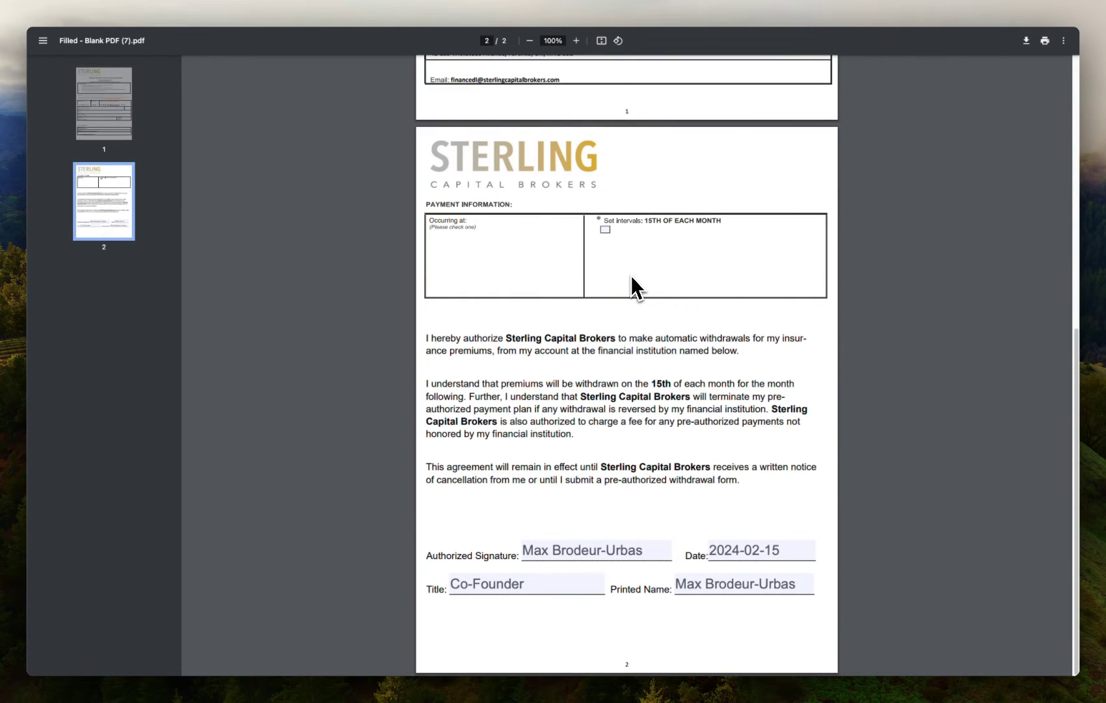
pyautogui.scroll(1, 631, 275)
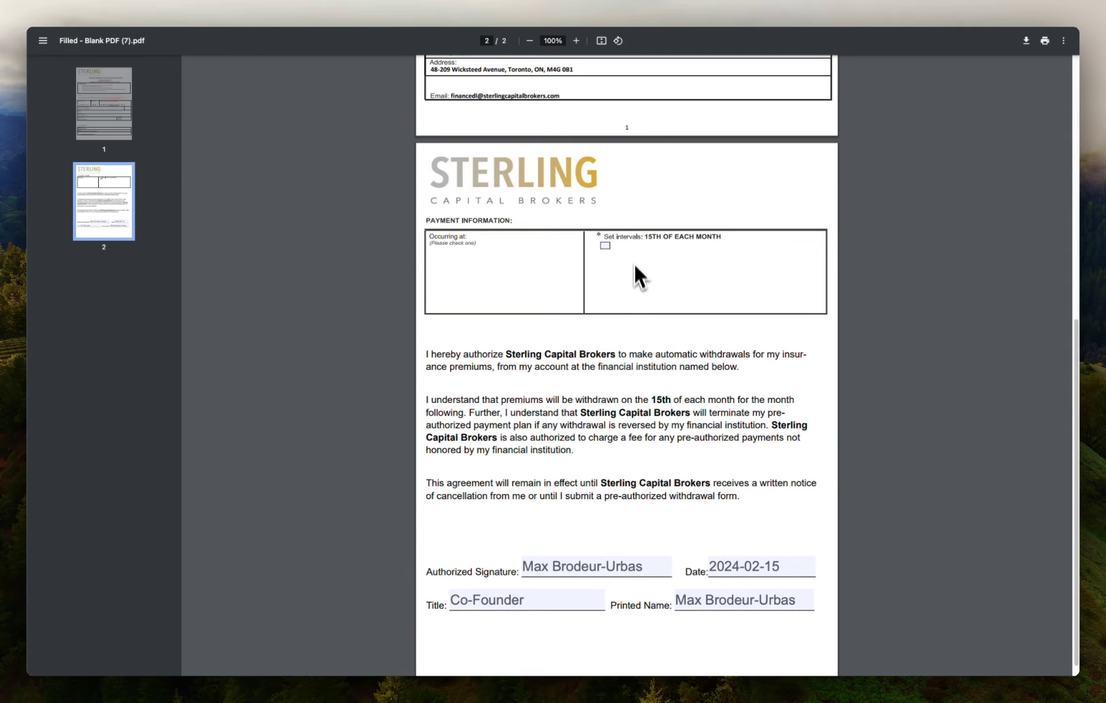
pyautogui.scroll(3, 637, 241)
pyautogui.scroll(1, 637, 229)
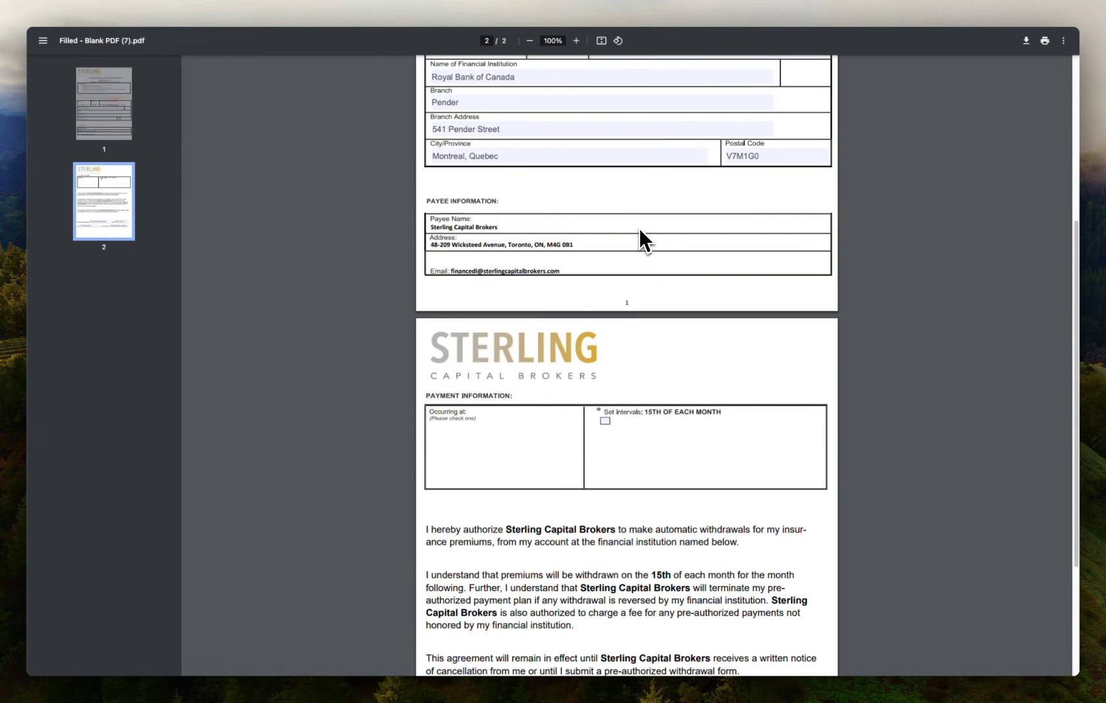
# Return to the editor, tidy the Input and AI Fill PDF nodes, and add a Google Docs Reader node
pyautogui.press('super+w')
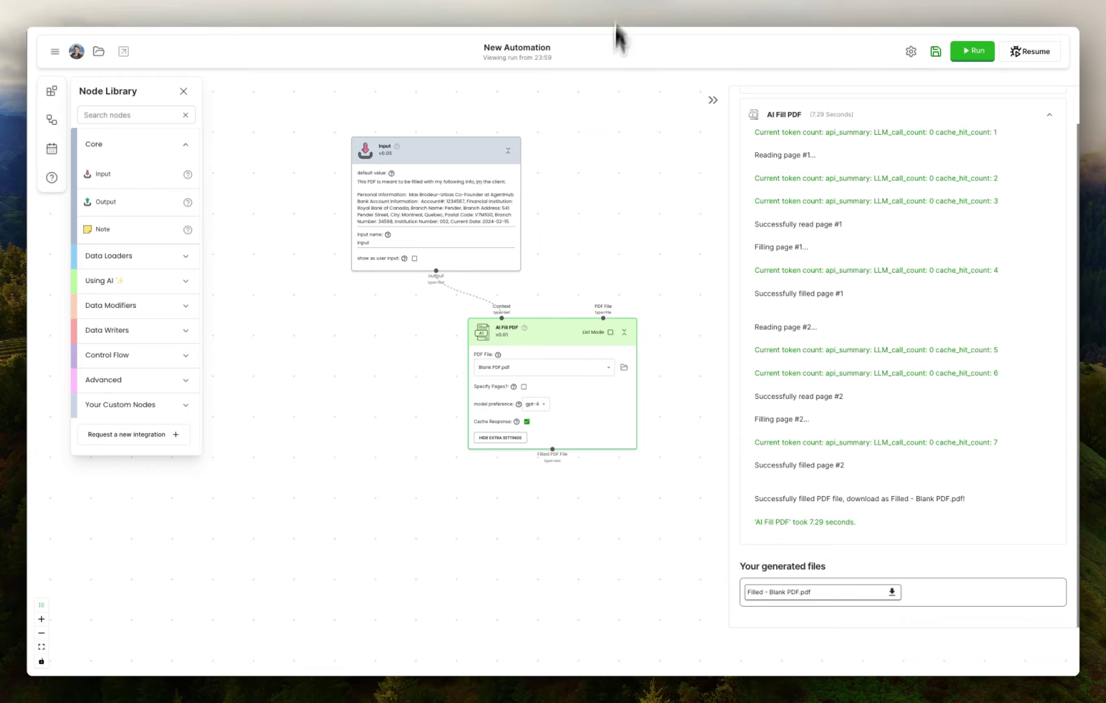
pyautogui.moveTo(555, 327); pyautogui.dragTo(553, 336)
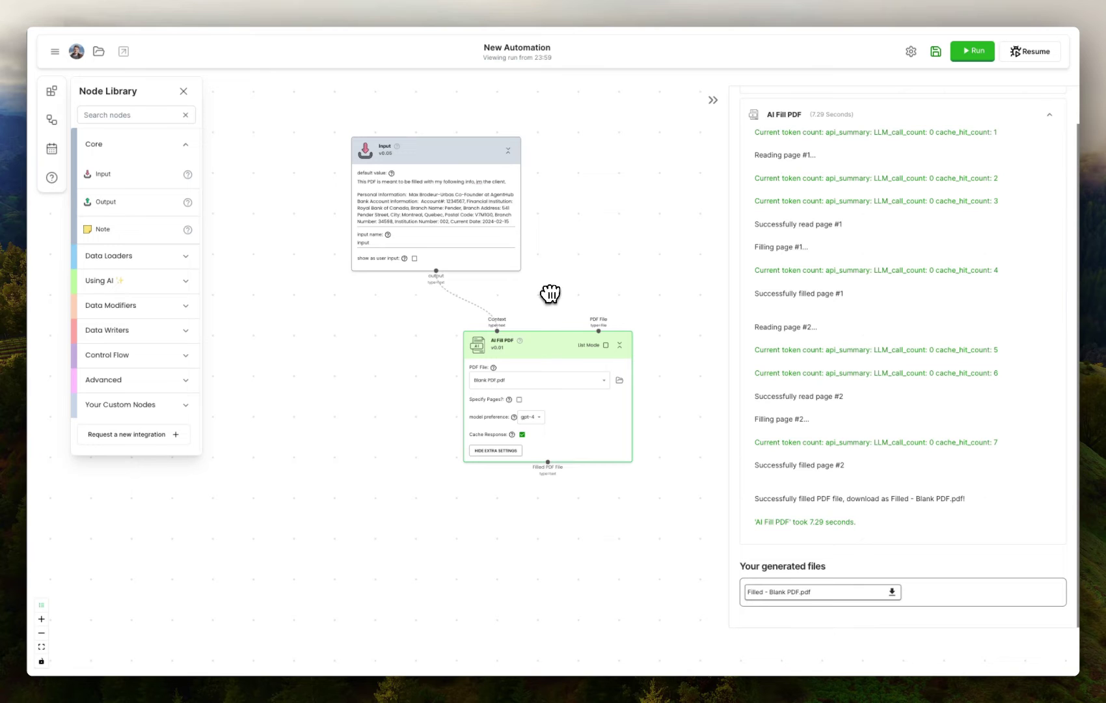
pyautogui.moveTo(449, 163); pyautogui.dragTo(460, 160)
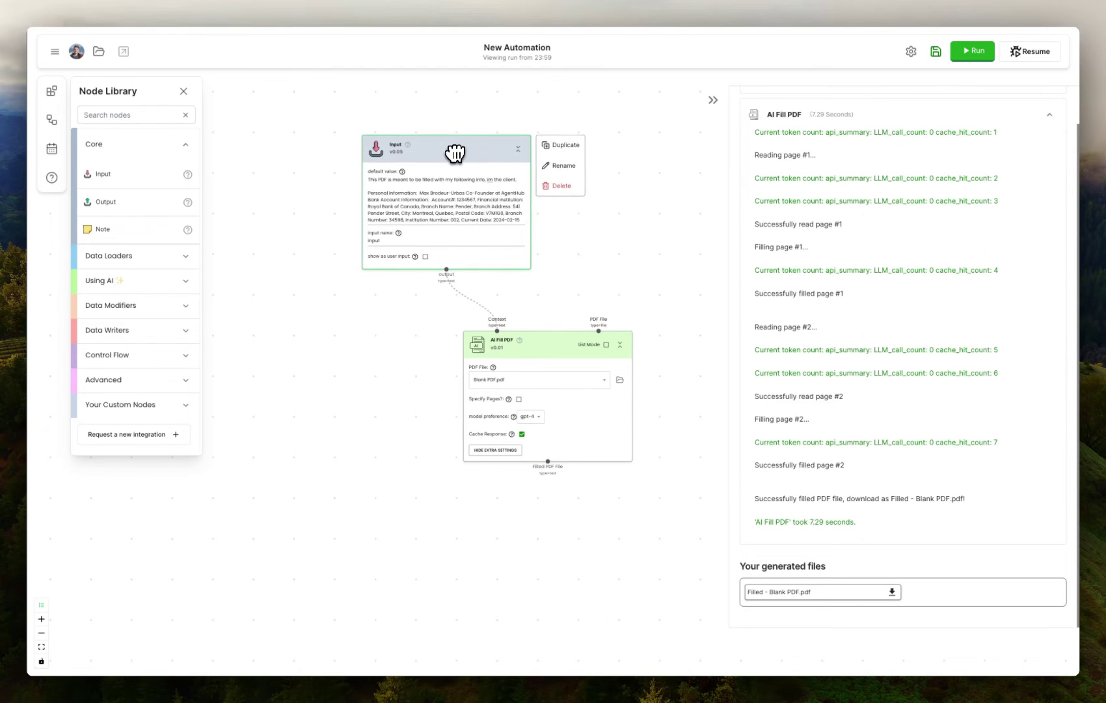
pyautogui.click(146, 263)
pyautogui.moveTo(130, 311); pyautogui.dragTo(237, 291)
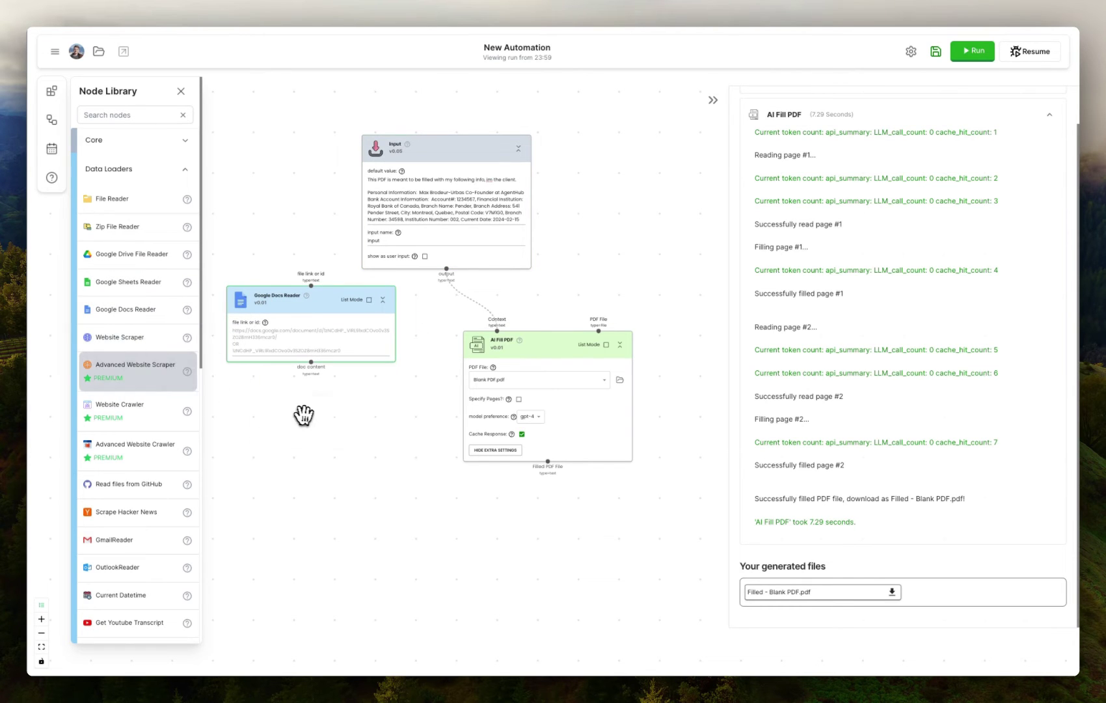
# Add trial Advanced Website Scraper and GmailReader nodes, then delete them along with Google Docs Reader
pyautogui.moveTo(303, 414); pyautogui.dragTo(272, 408)
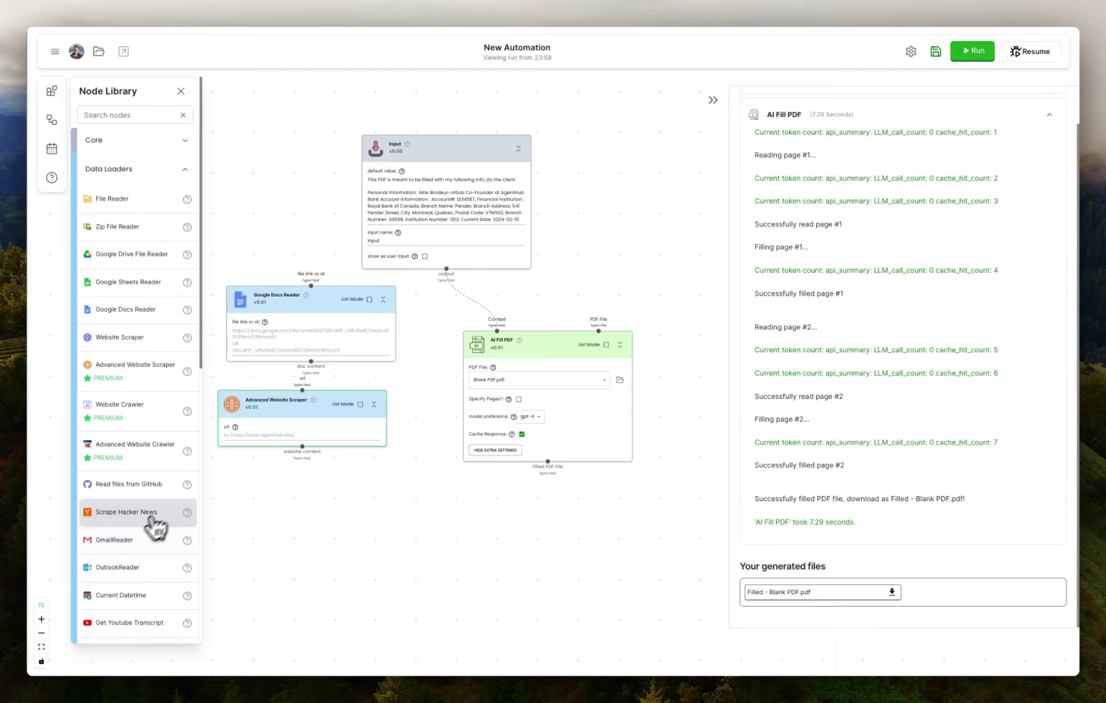
pyautogui.moveTo(153, 537); pyautogui.dragTo(321, 522)
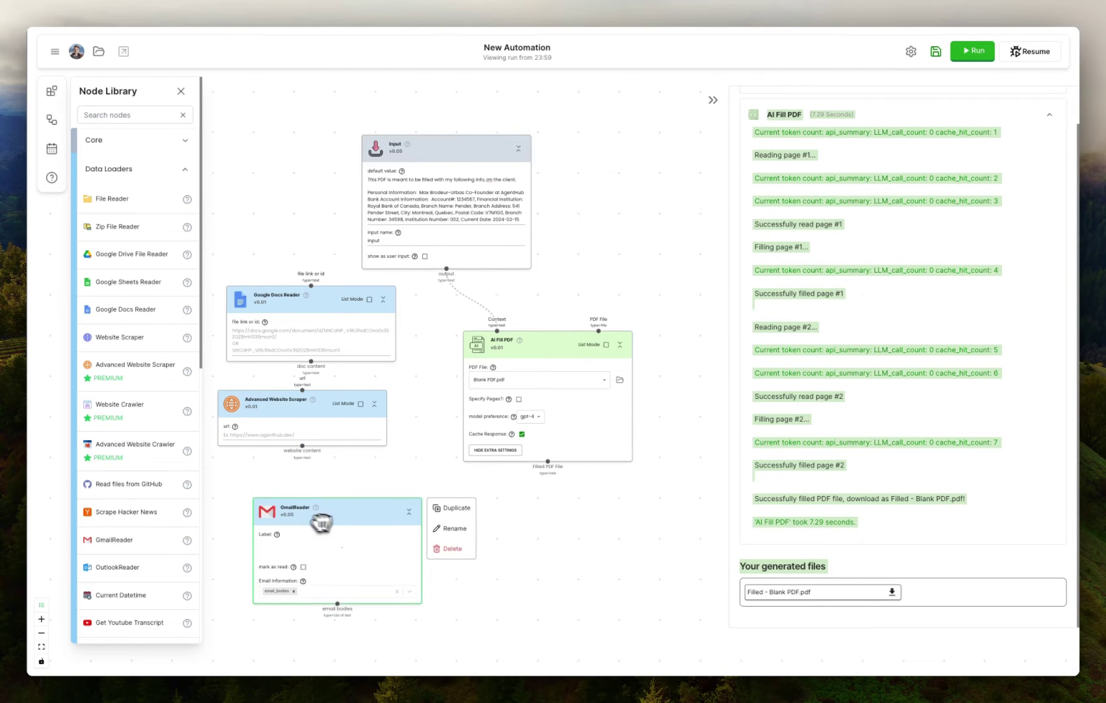
pyautogui.click(452, 548)
pyautogui.click(417, 441)
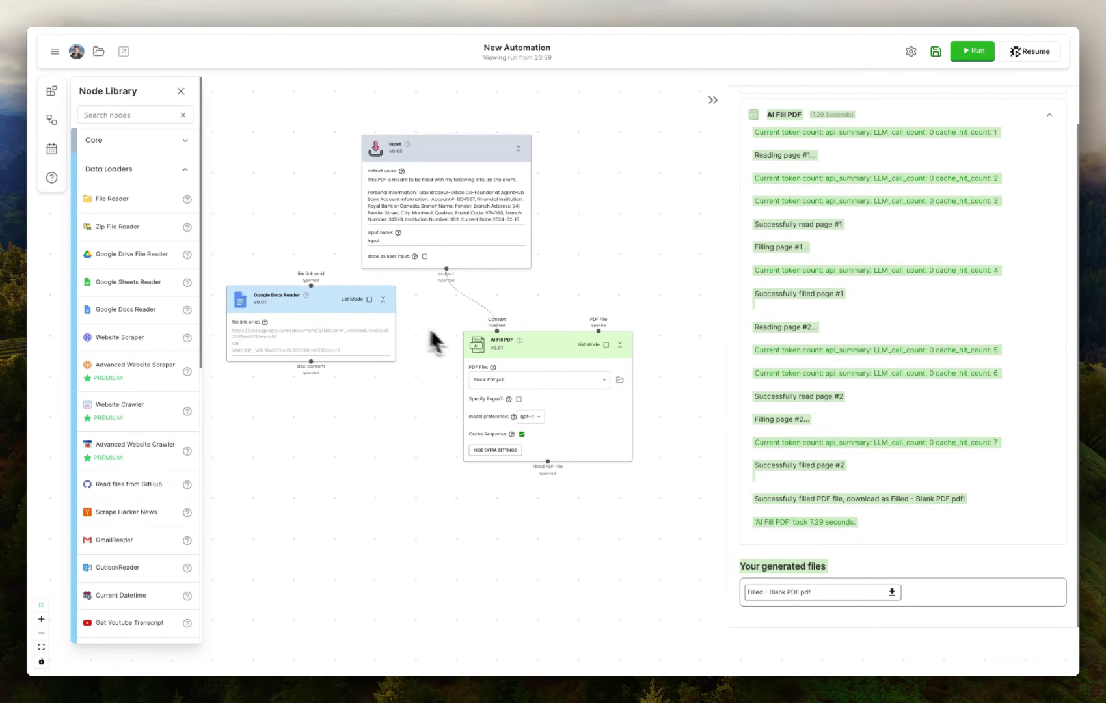
pyautogui.click(420, 336)
pyautogui.click(423, 261)
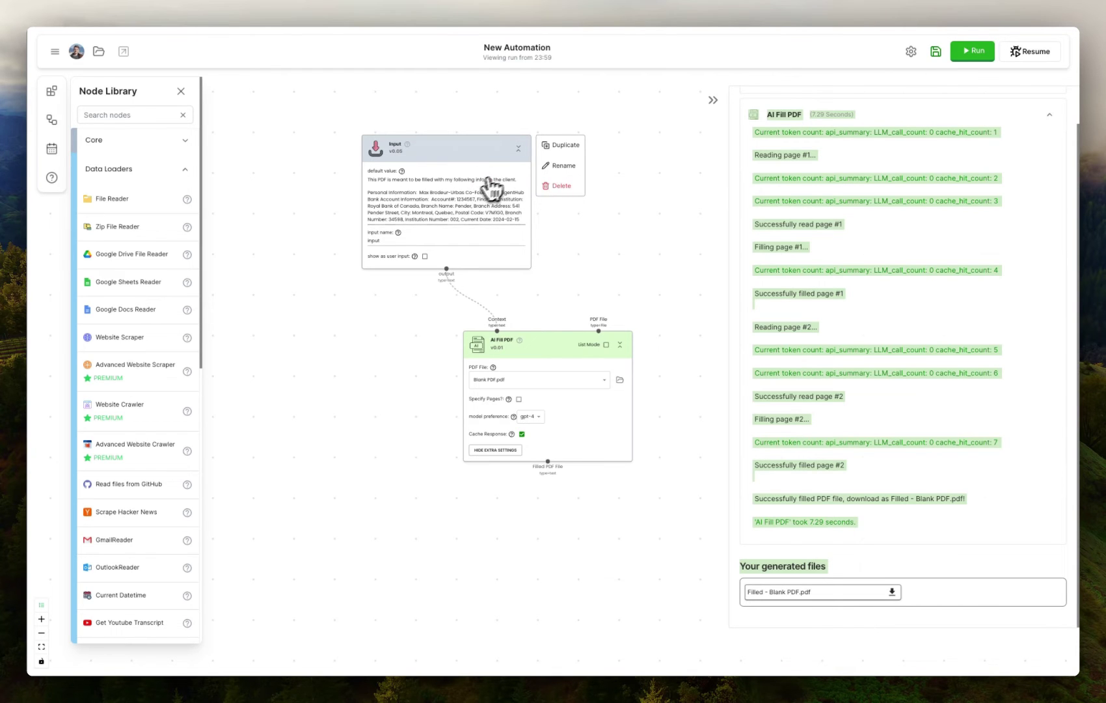
# Delete the Input node and add an Analyze Image node from Using AI
pyautogui.click(564, 187)
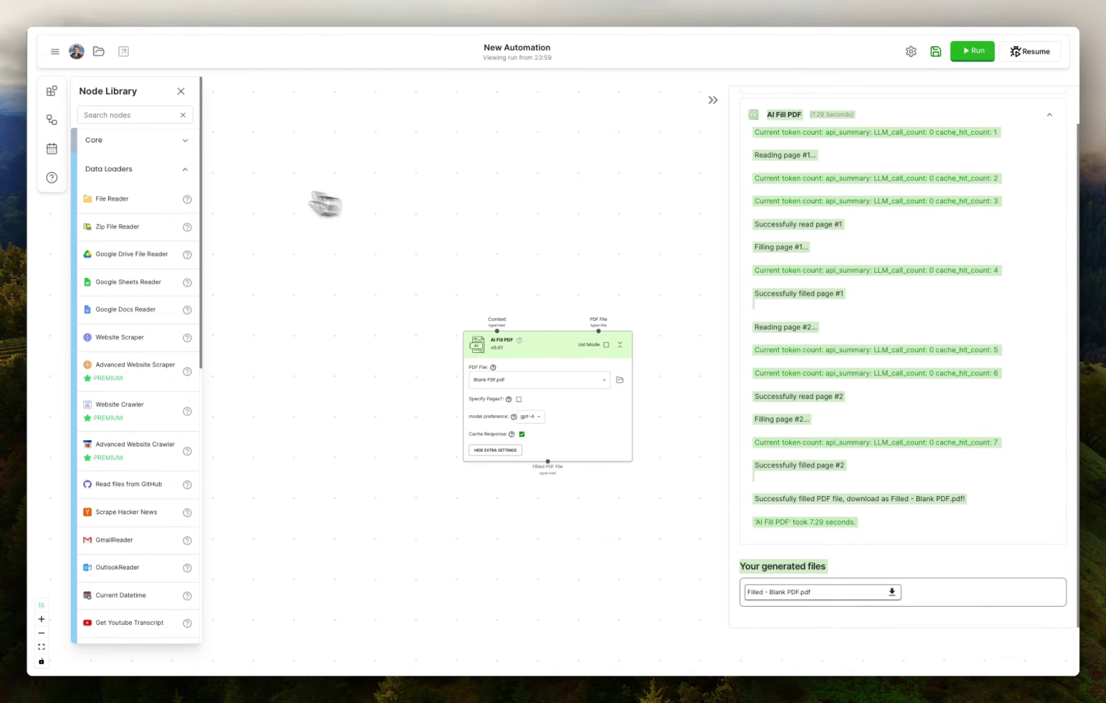
pyautogui.click(118, 170)
pyautogui.click(126, 195)
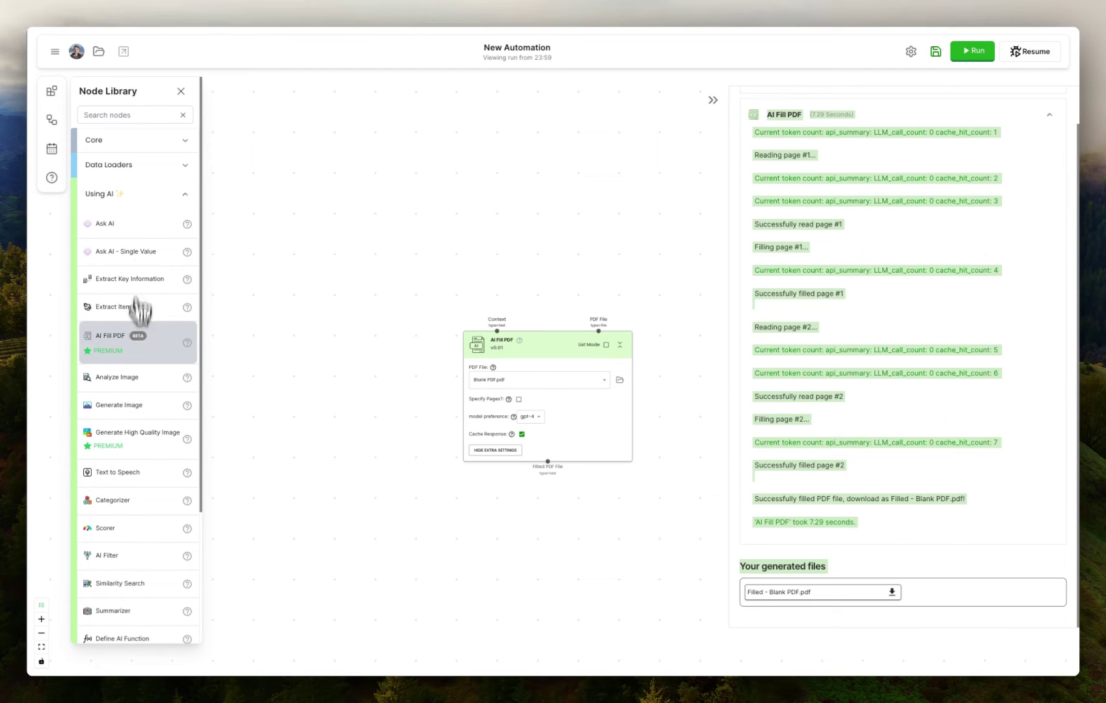
pyautogui.moveTo(137, 380); pyautogui.dragTo(383, 171)
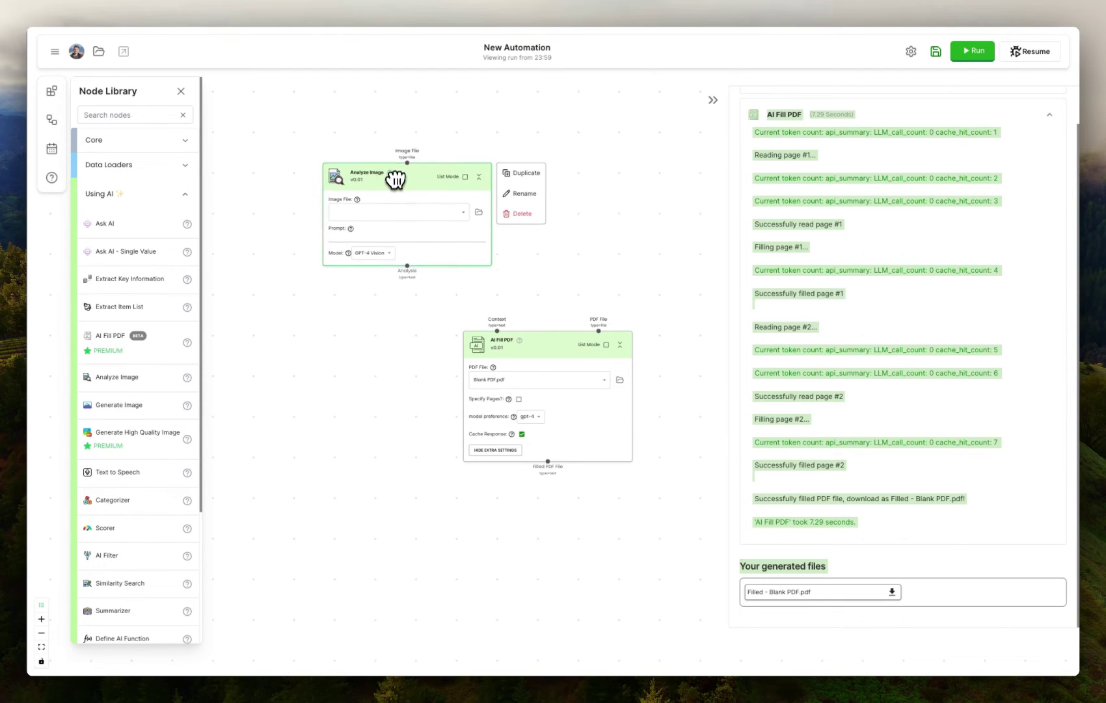
# Collapse the run log panel, nudge AI Fill PDF, and delete the Analyze Image node
pyautogui.scroll(3, 380, 226)
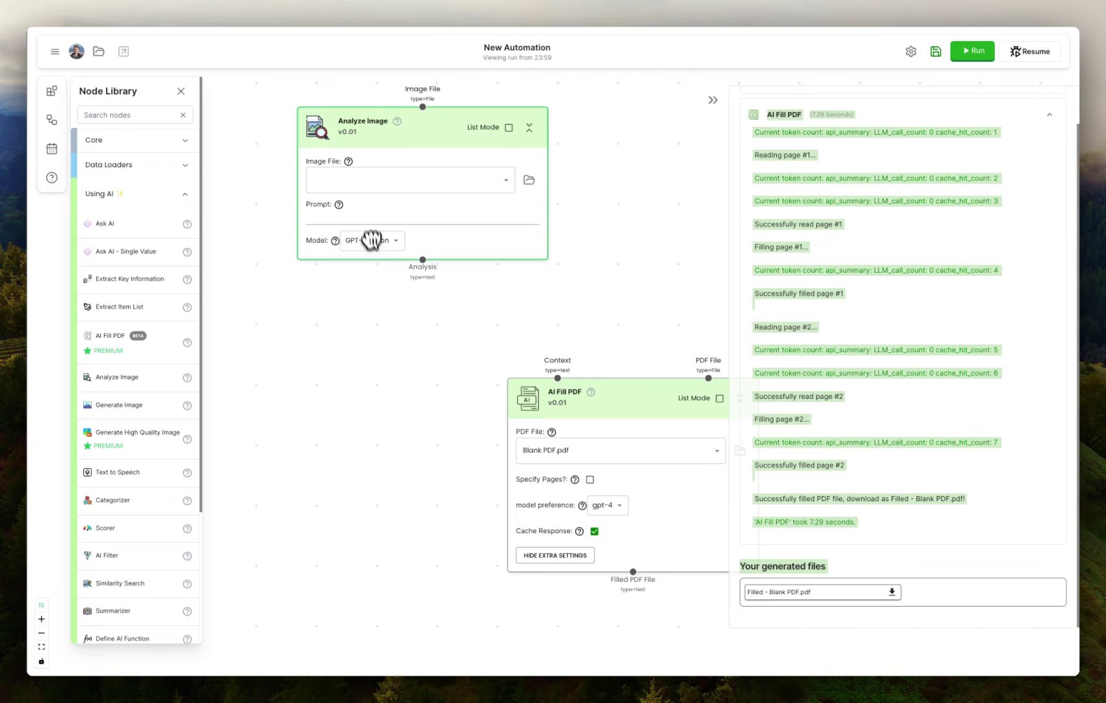
pyautogui.click(713, 99)
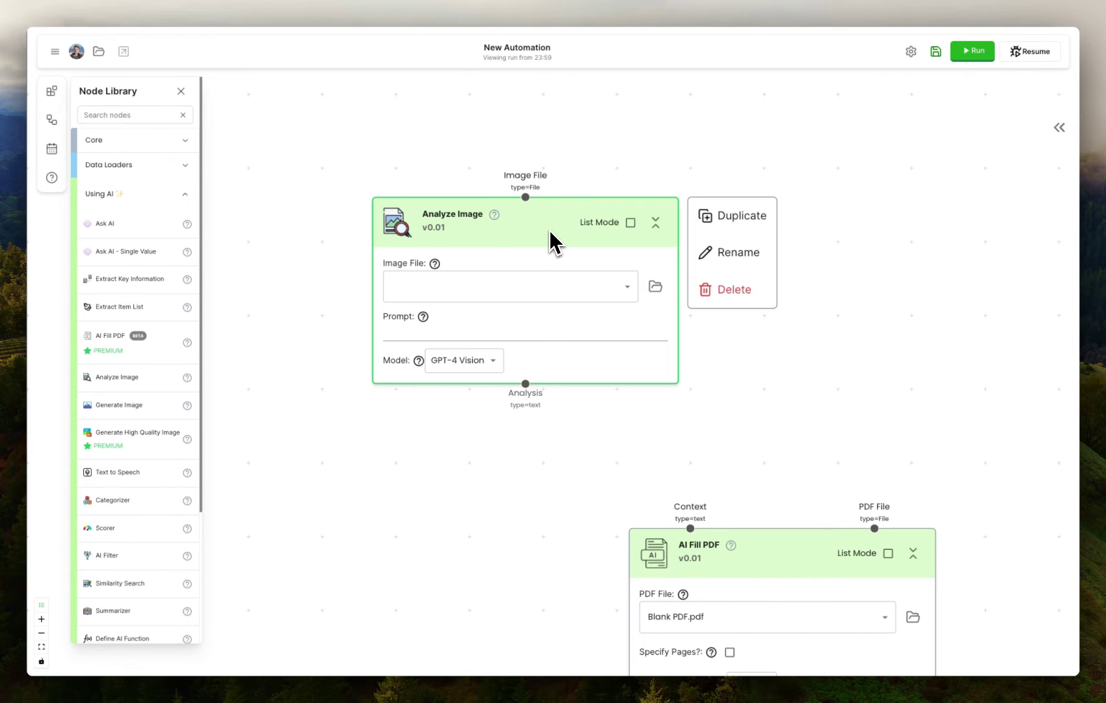
pyautogui.scroll(-3, 524, 240)
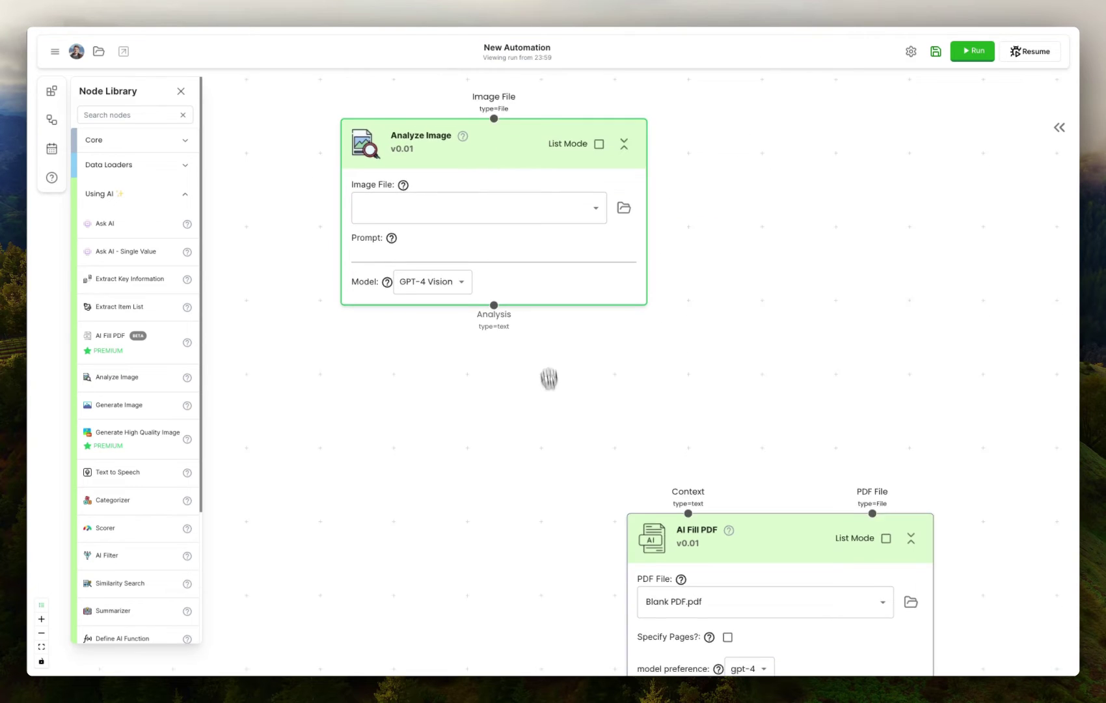
pyautogui.scroll(-3, 548, 364)
pyautogui.click(663, 427)
pyautogui.moveTo(663, 428); pyautogui.dragTo(653, 431)
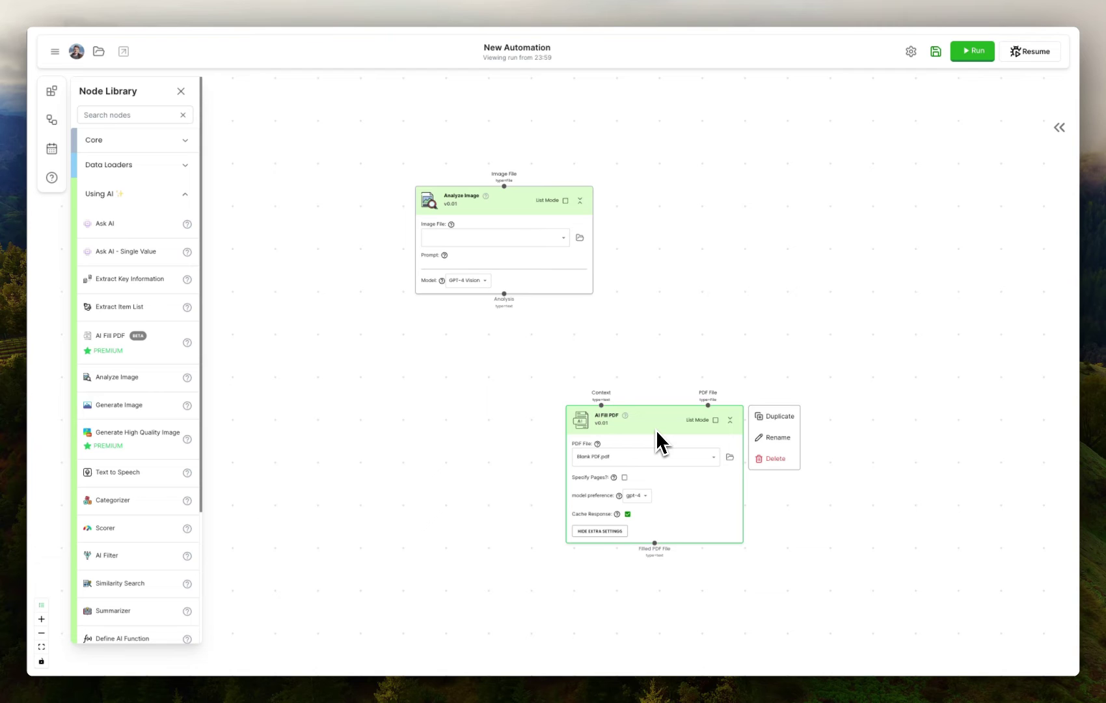
pyautogui.moveTo(575, 217)
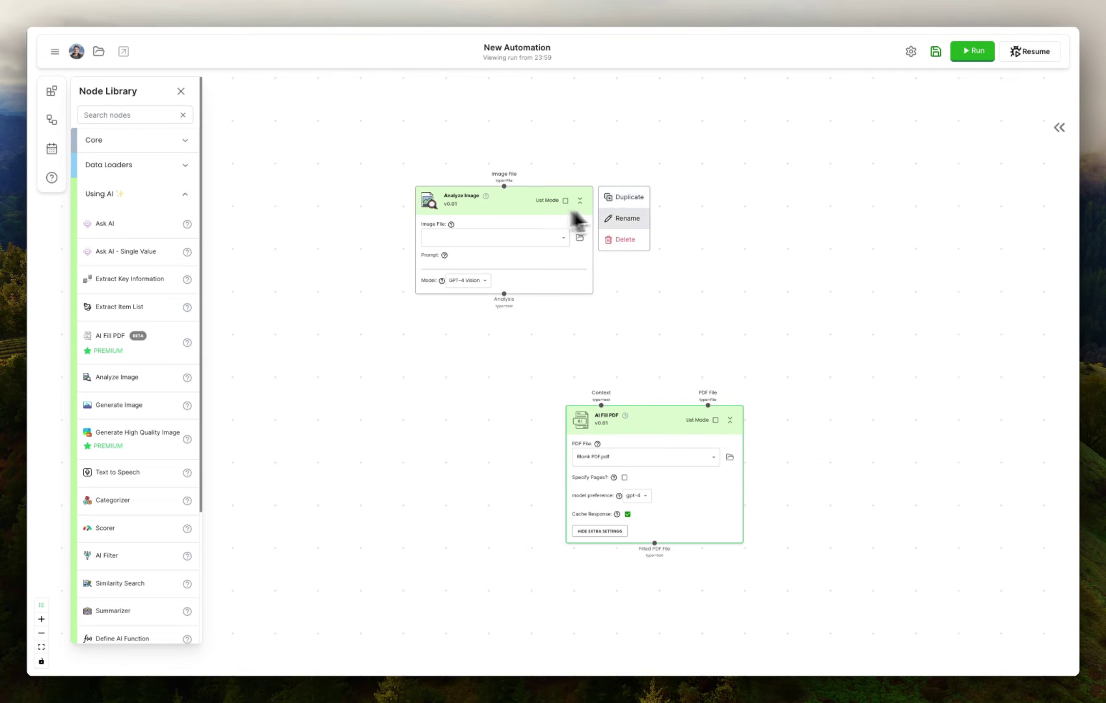
pyautogui.click(618, 239)
# Add a File Reader node from Data Loaders above the AI Fill PDF node
pyautogui.click(138, 194)
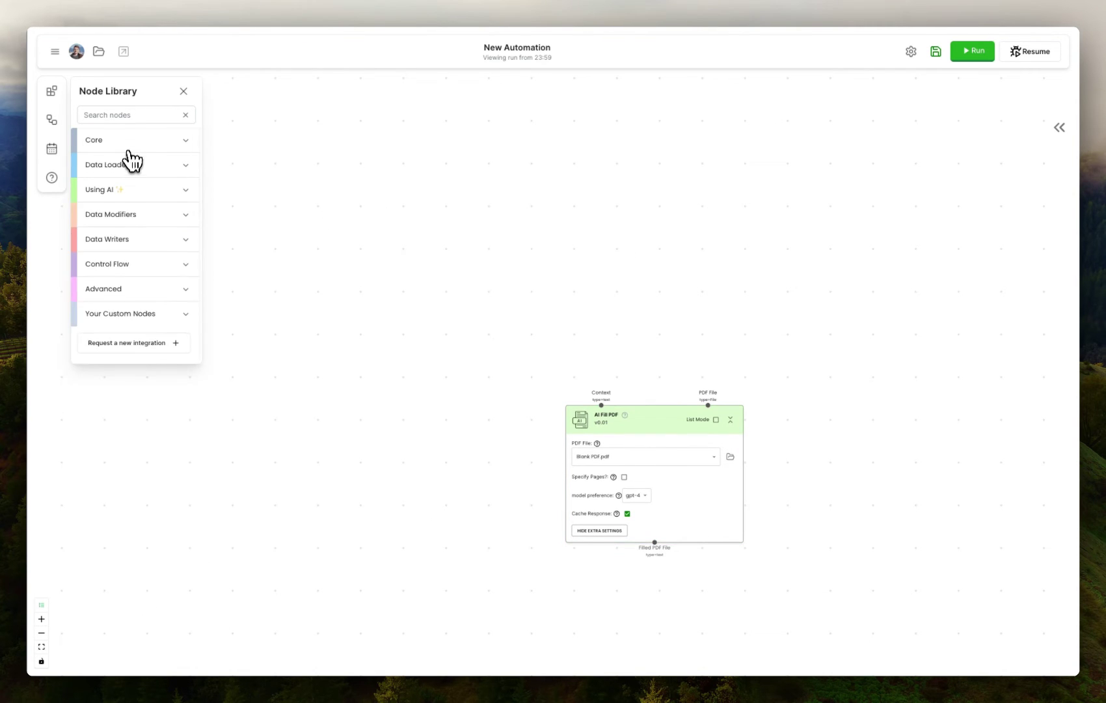
pyautogui.click(132, 160)
pyautogui.moveTo(143, 198); pyautogui.dragTo(524, 225)
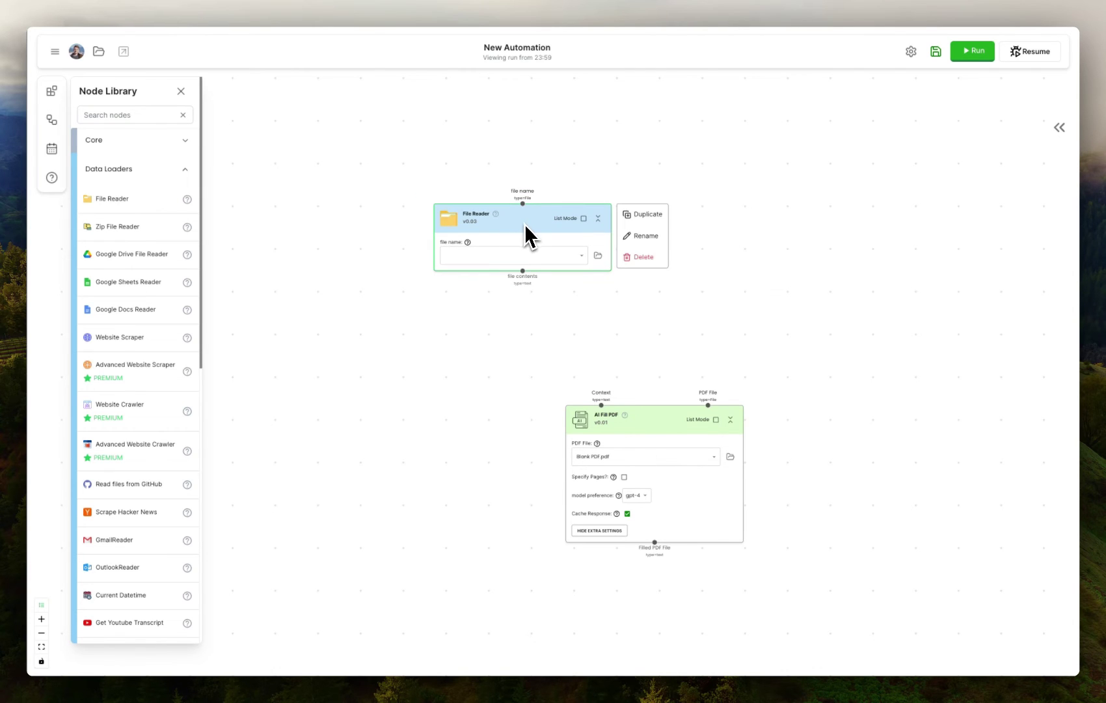
# Delete the File Reader node and save the automation as 'ai fill pdf'
pyautogui.click(642, 257)
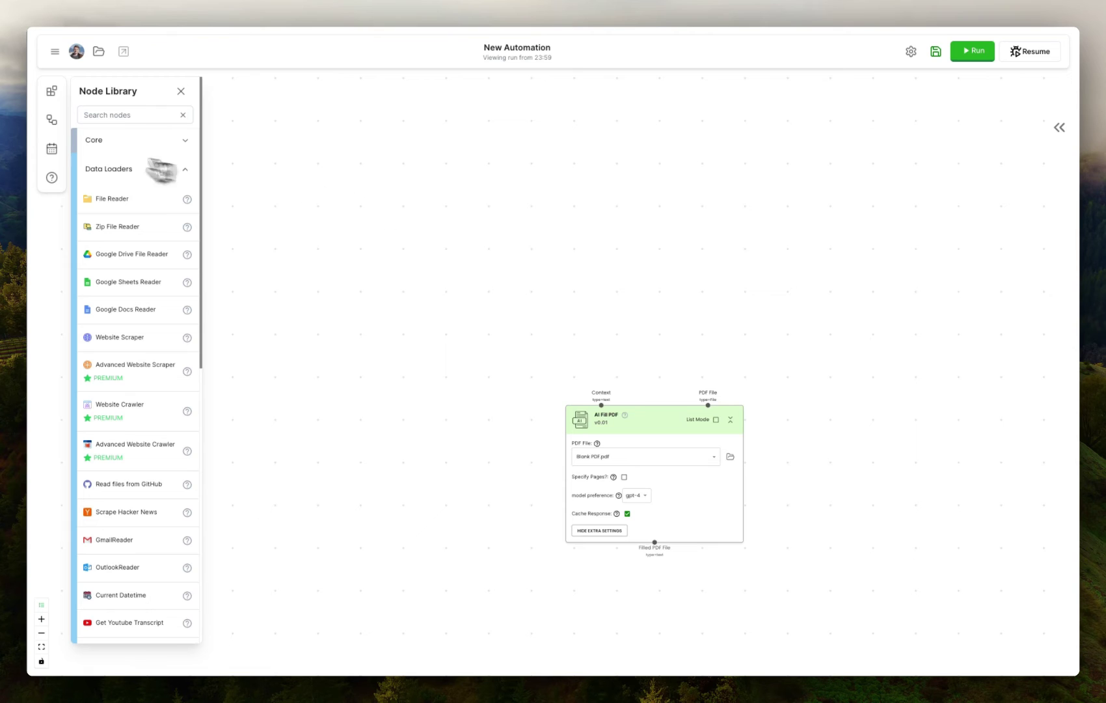
pyautogui.click(52, 149)
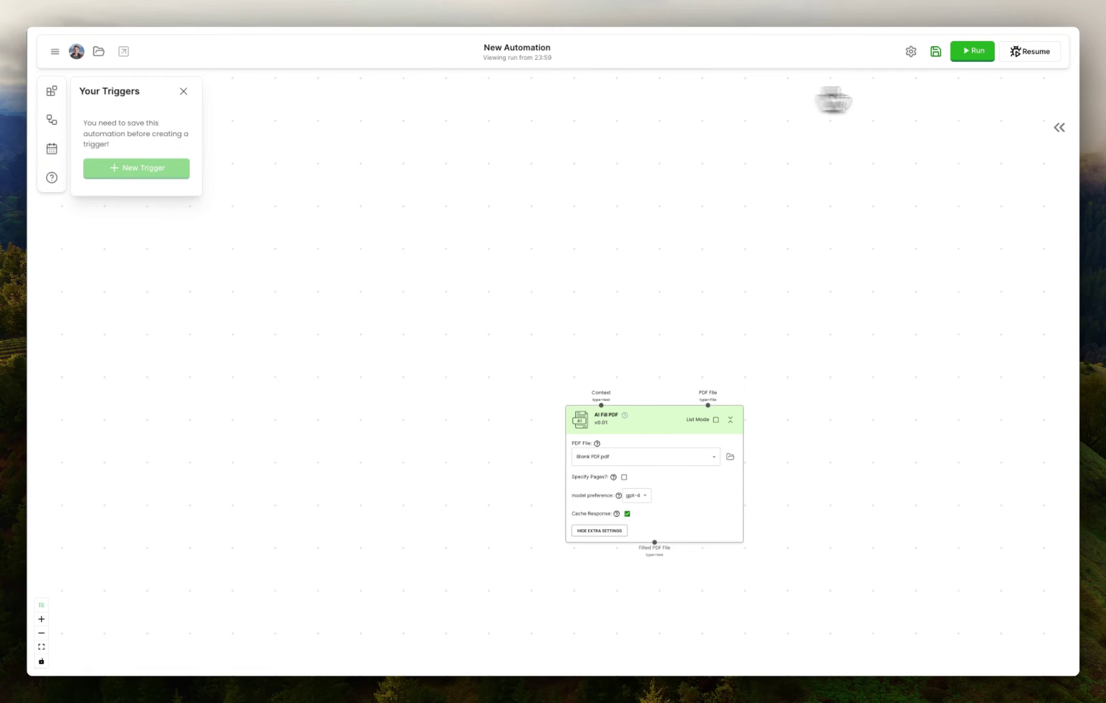
pyautogui.click(935, 52)
pyautogui.write('ai fill pdf')
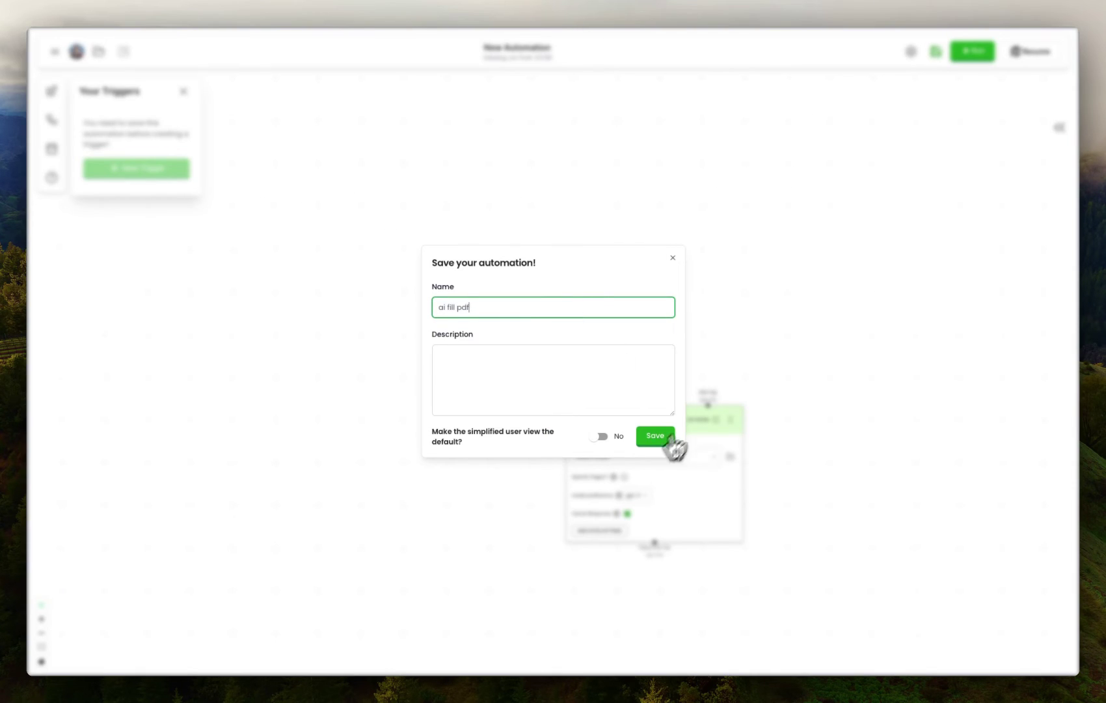
pyautogui.click(665, 437)
# Create a Webhook trigger and review its cURL call example
pyautogui.click(188, 166)
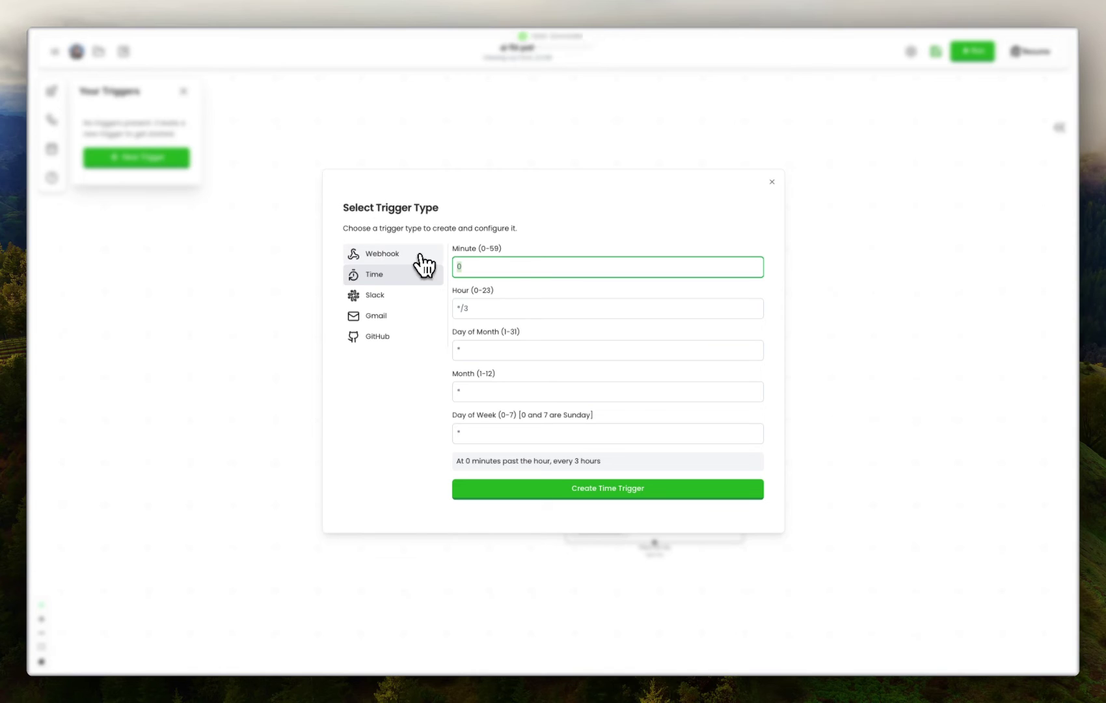
pyautogui.click(408, 260)
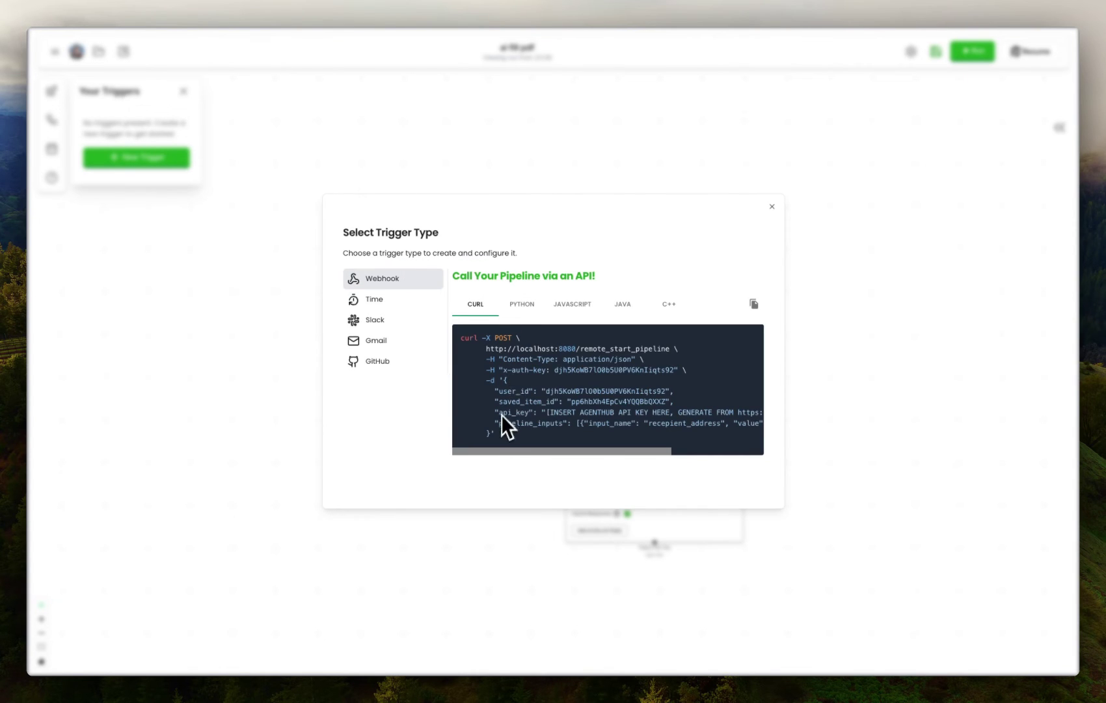
pyautogui.moveTo(501, 446); pyautogui.dragTo(459, 351)
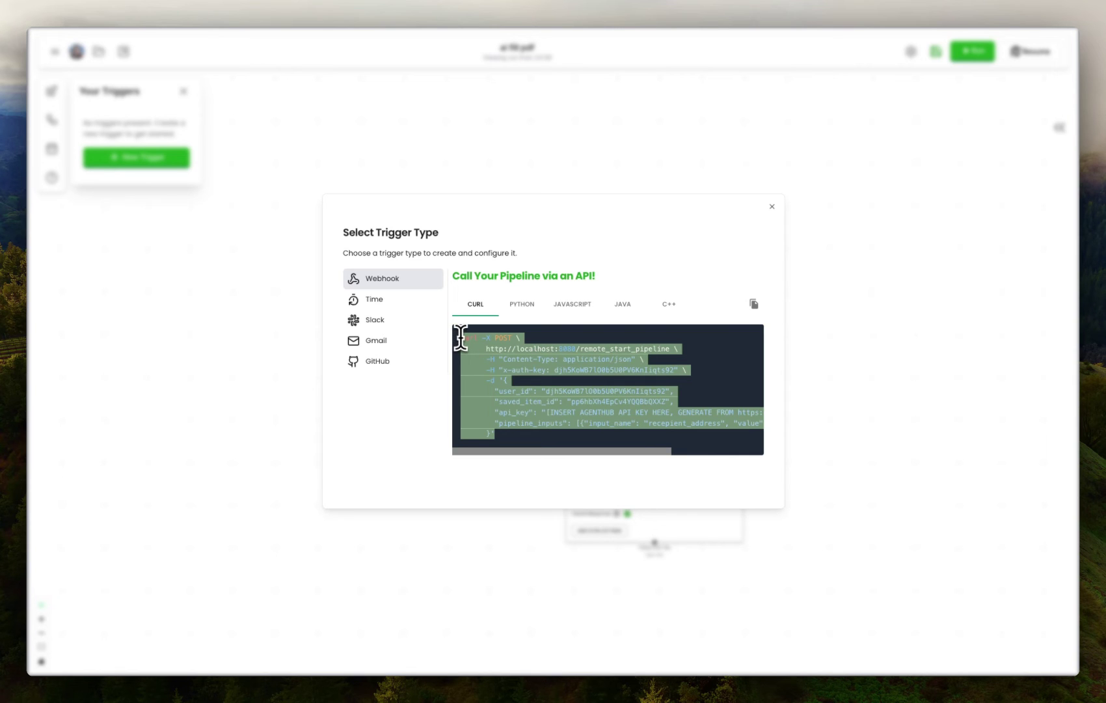
pyautogui.click(461, 336)
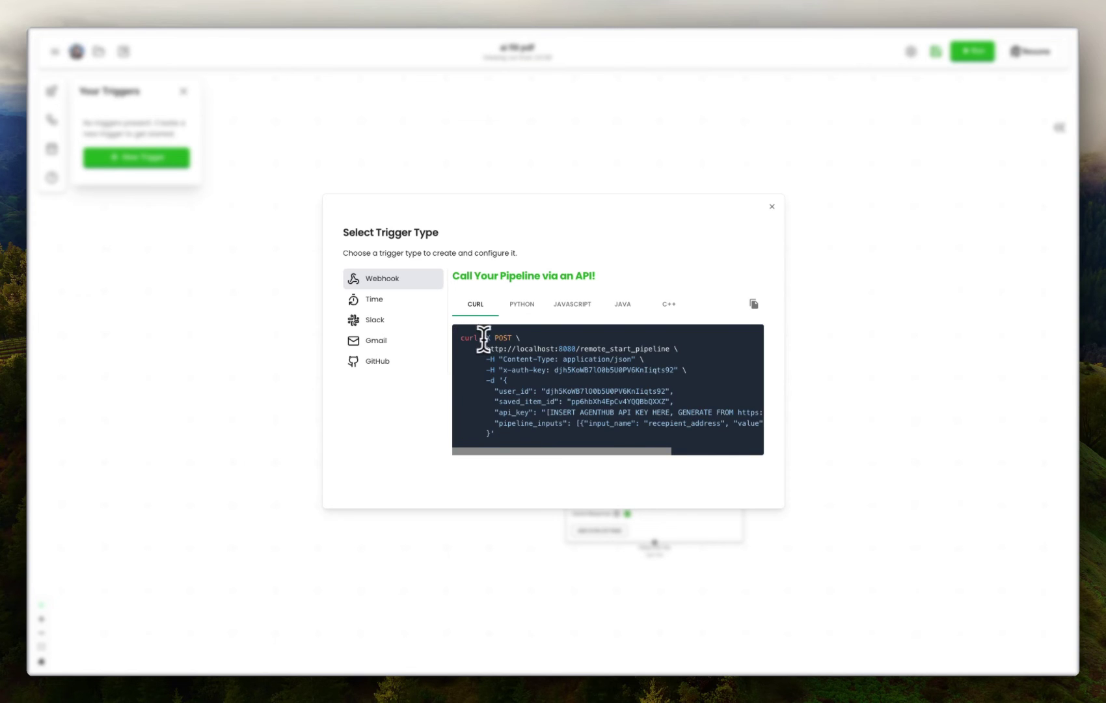
# Close the trigger dialog, reposition the AI Fill PDF node, and enable its List Mode
pyautogui.click(772, 207)
pyautogui.moveTo(646, 414); pyautogui.dragTo(586, 341)
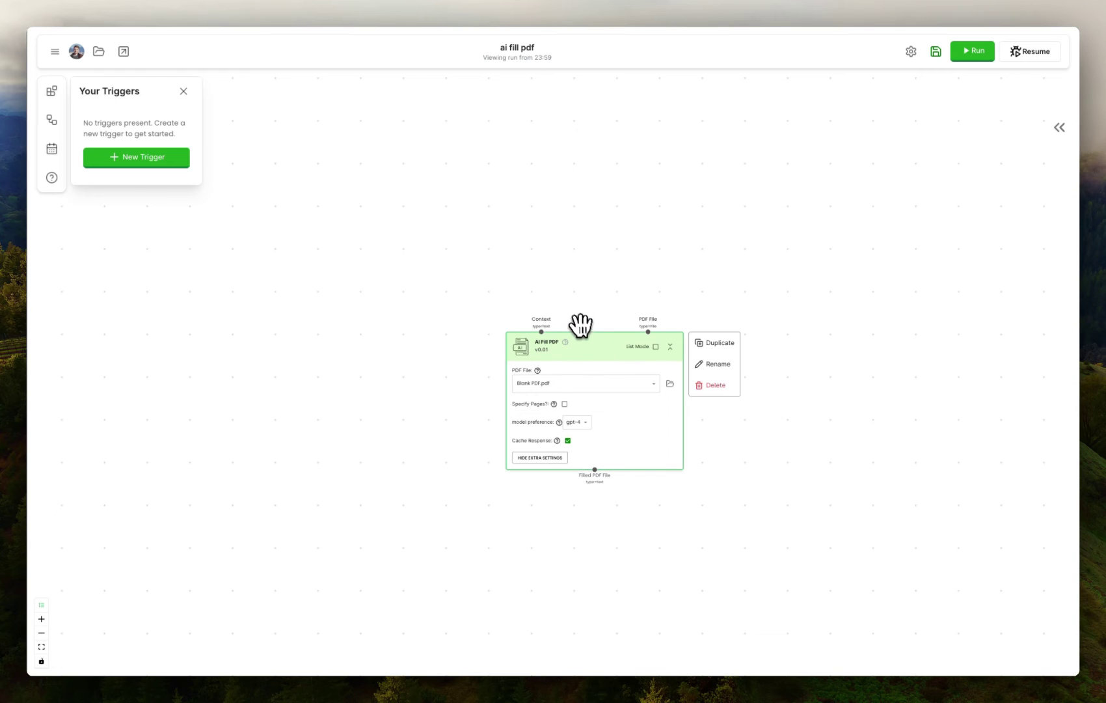
pyautogui.moveTo(582, 345); pyautogui.dragTo(541, 320)
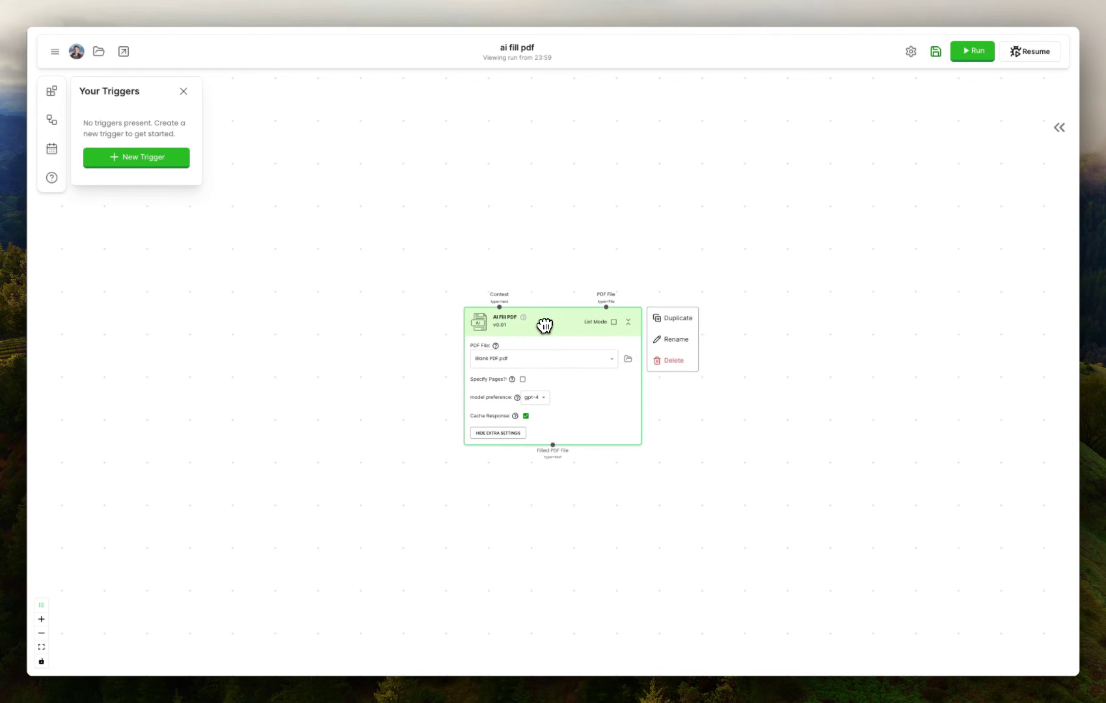
pyautogui.scroll(2, 620, 333)
pyautogui.click(614, 322)
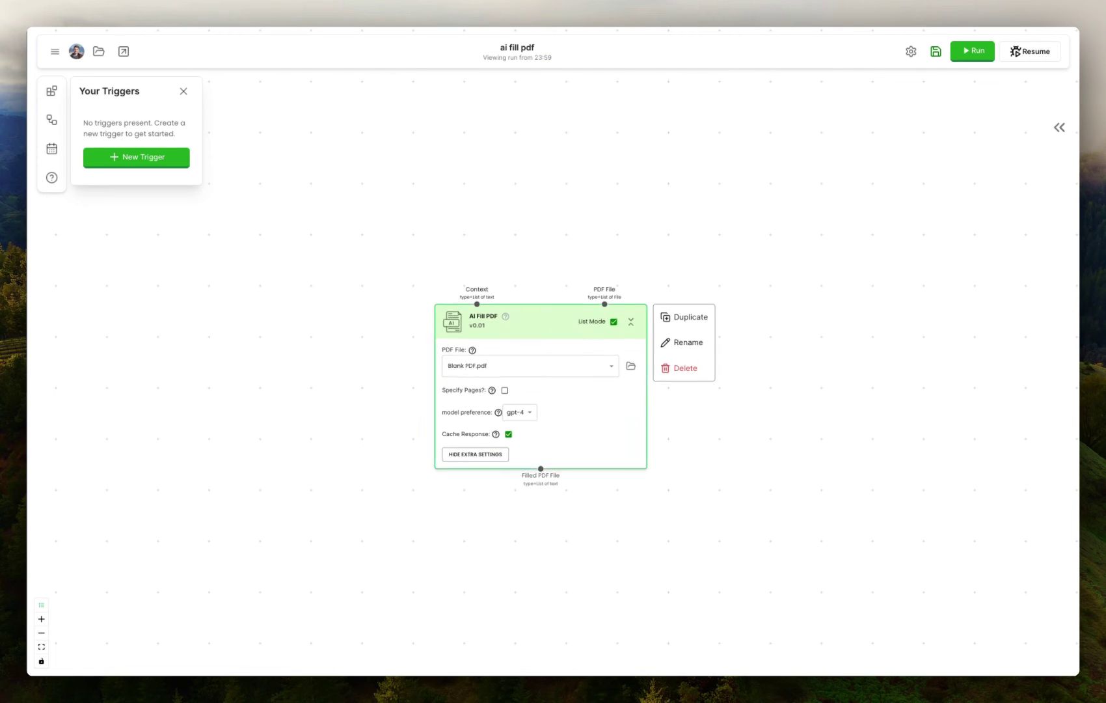
pyautogui.moveTo(553, 324); pyautogui.dragTo(542, 324)
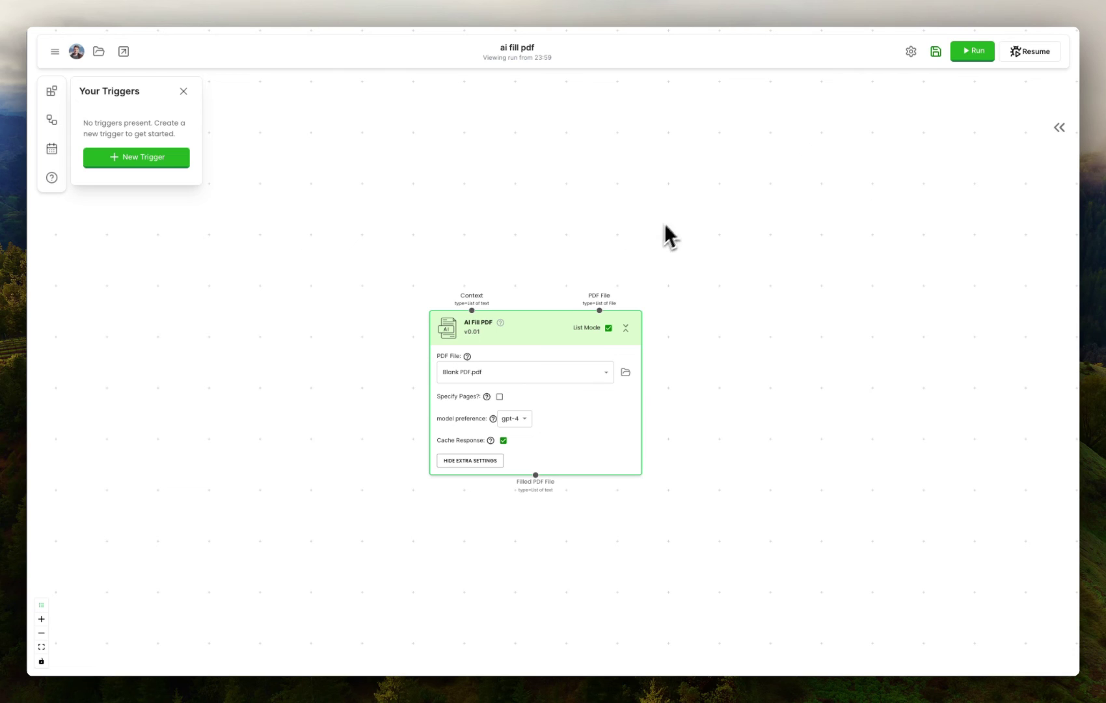